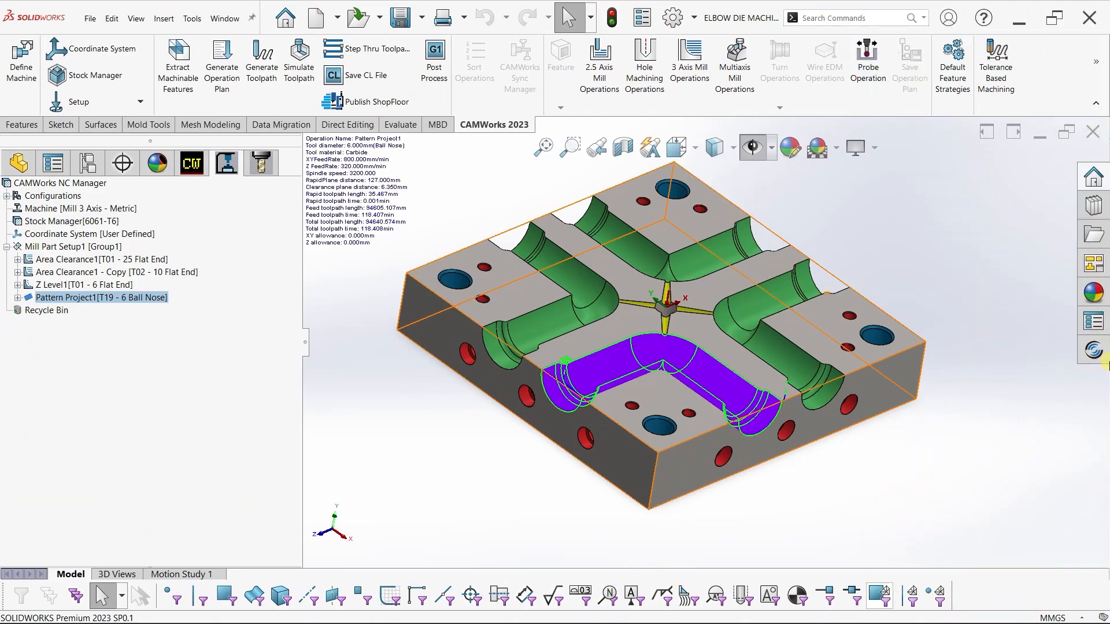
pyautogui.scroll(-4, 624, 366)
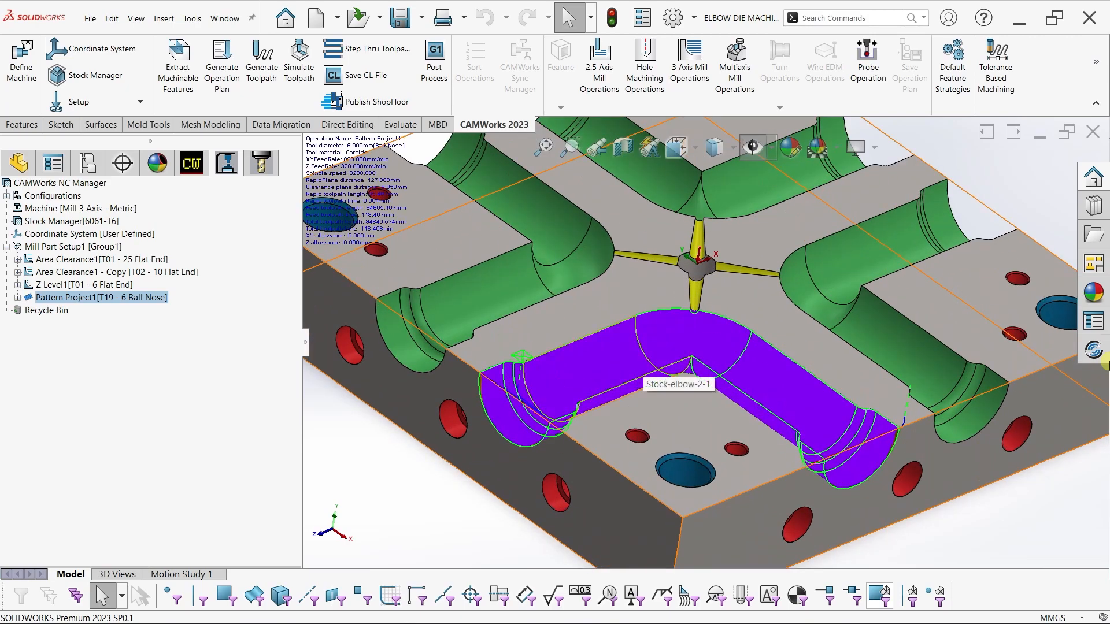
pyautogui.scroll(4, 638, 368)
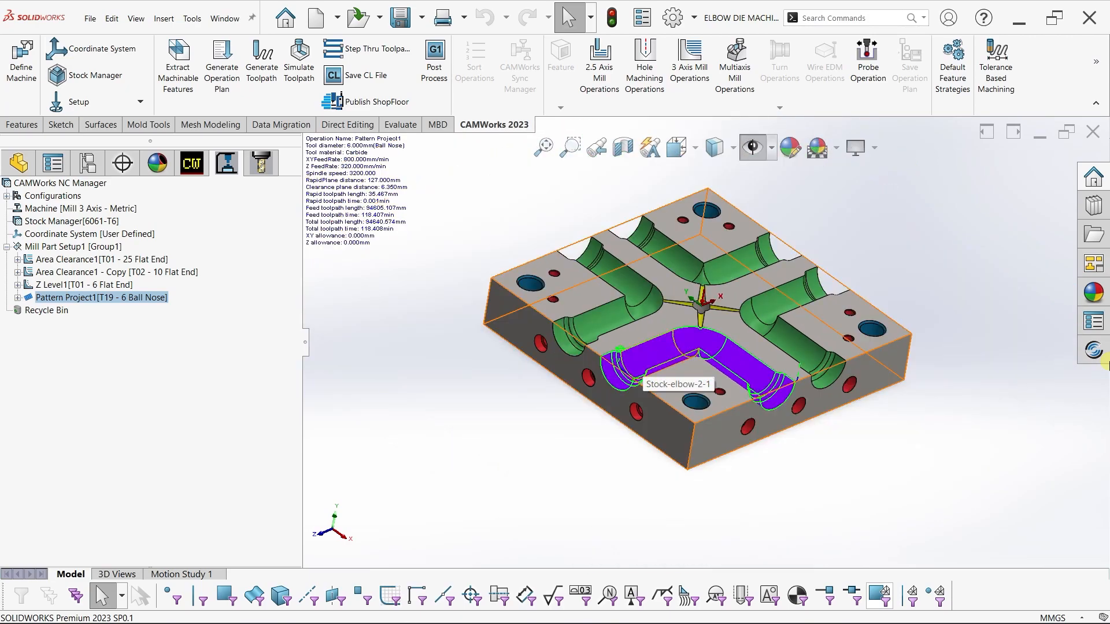
pyautogui.scroll(-2, 852, 197)
pyautogui.scroll(2, 706, 358)
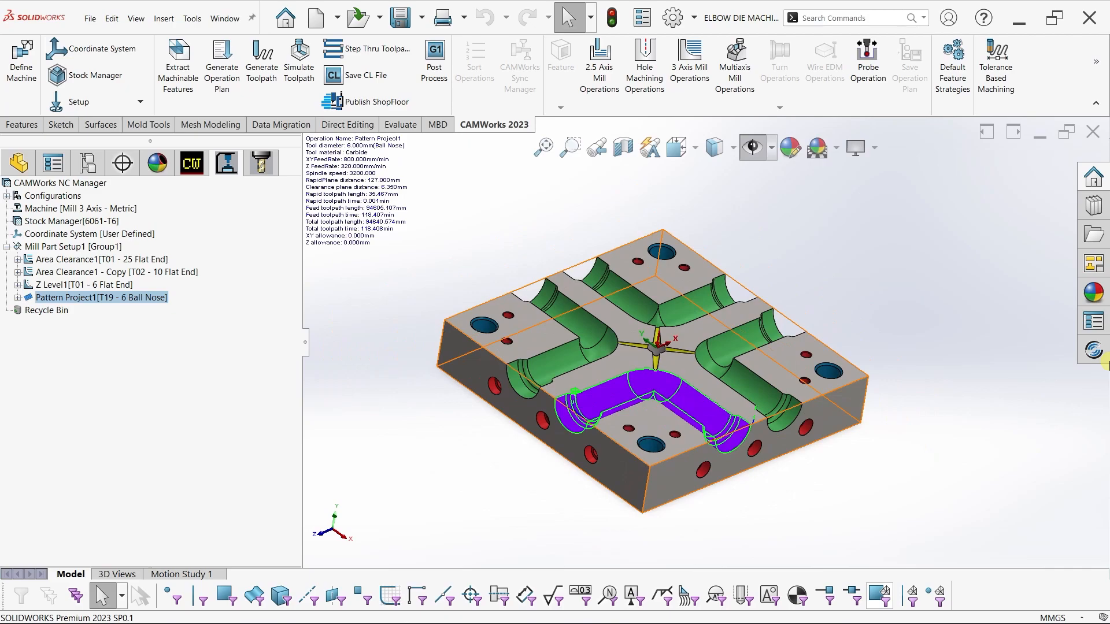
pyautogui.click(69, 246)
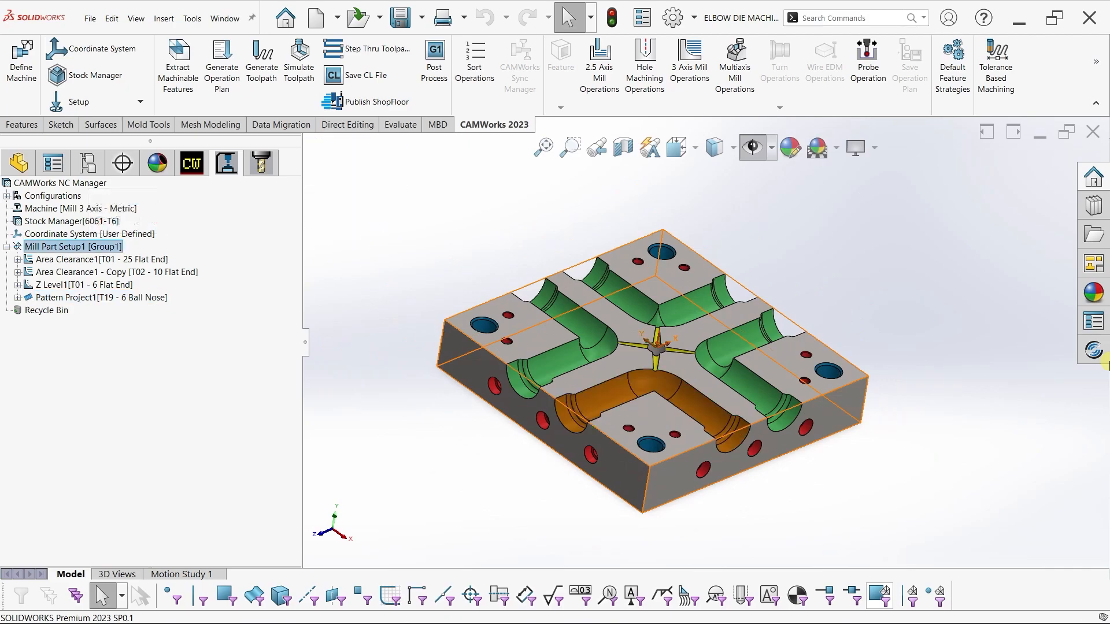
pyautogui.rightClick(76, 246)
pyautogui.moveTo(220, 342)
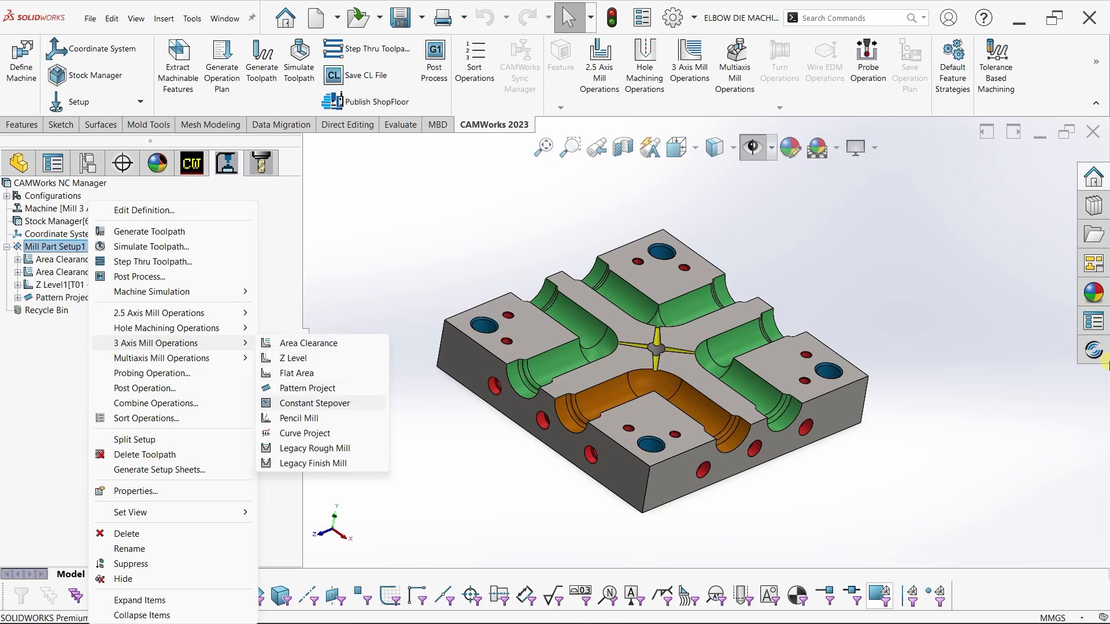
pyautogui.click(316, 403)
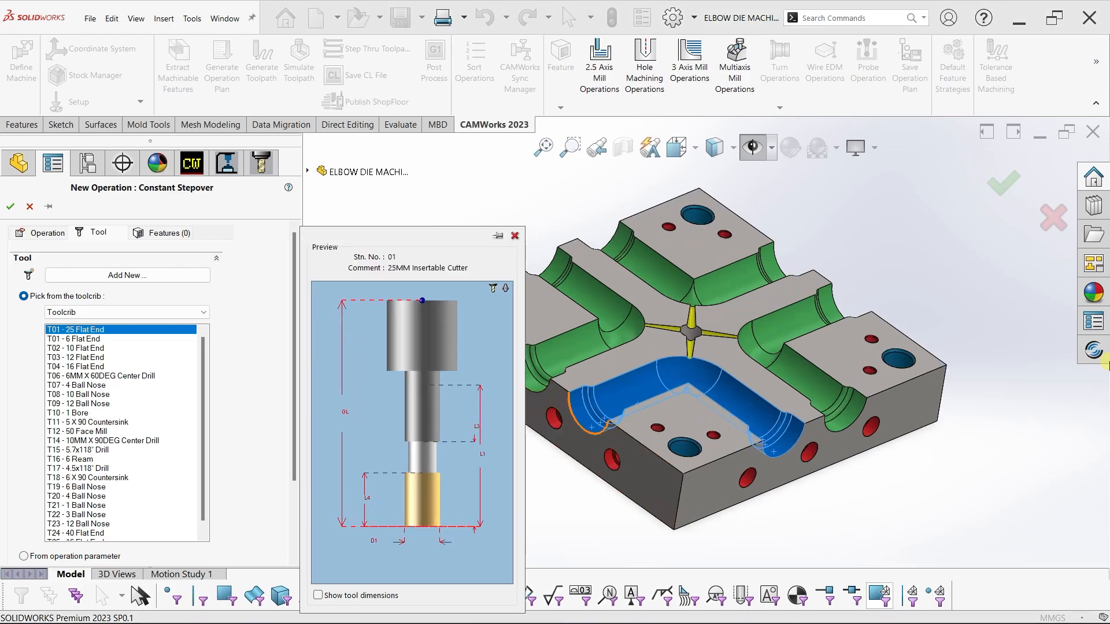
pyautogui.scroll(-5, 558, 411)
pyautogui.scroll(-3, 578, 407)
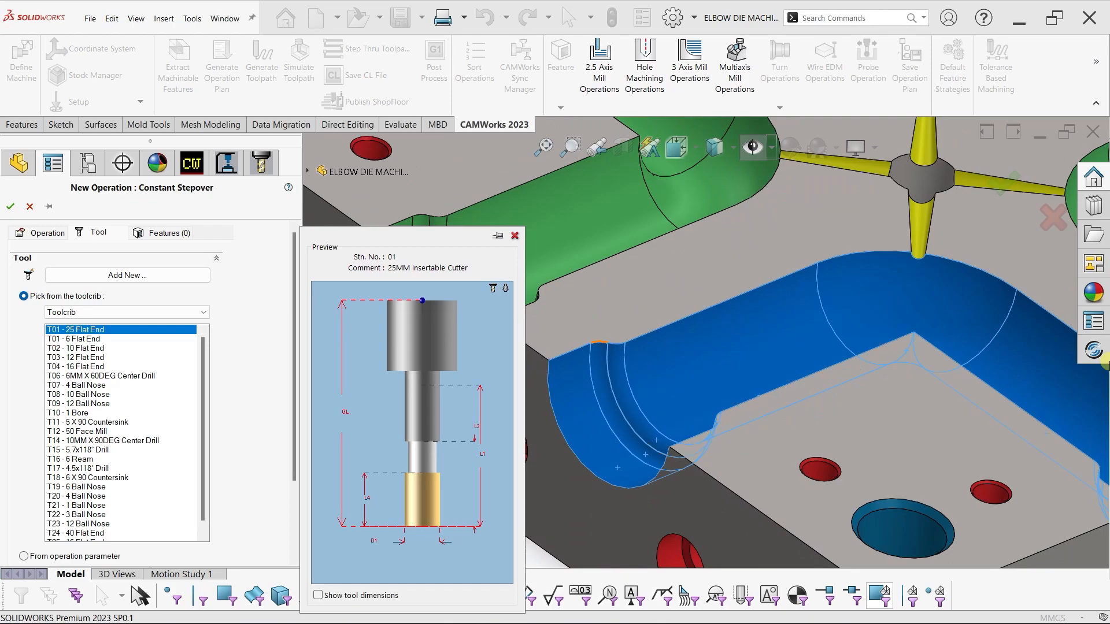
pyautogui.click(29, 206)
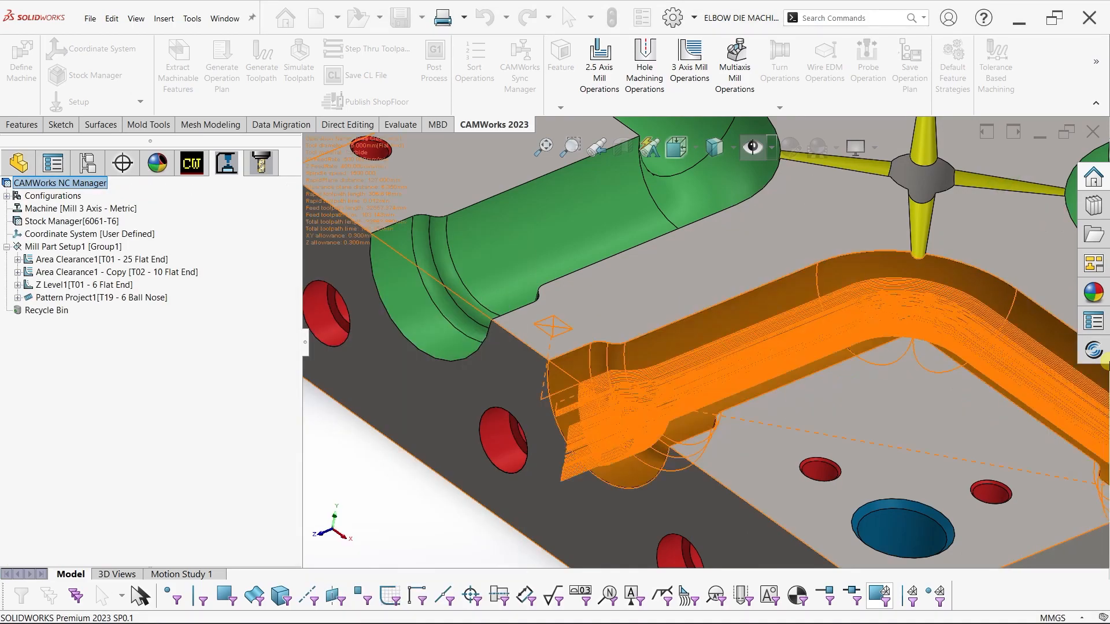
# Check the radius of the circular edge near the open end of the orange elbow cavity
pyautogui.click(595, 345)
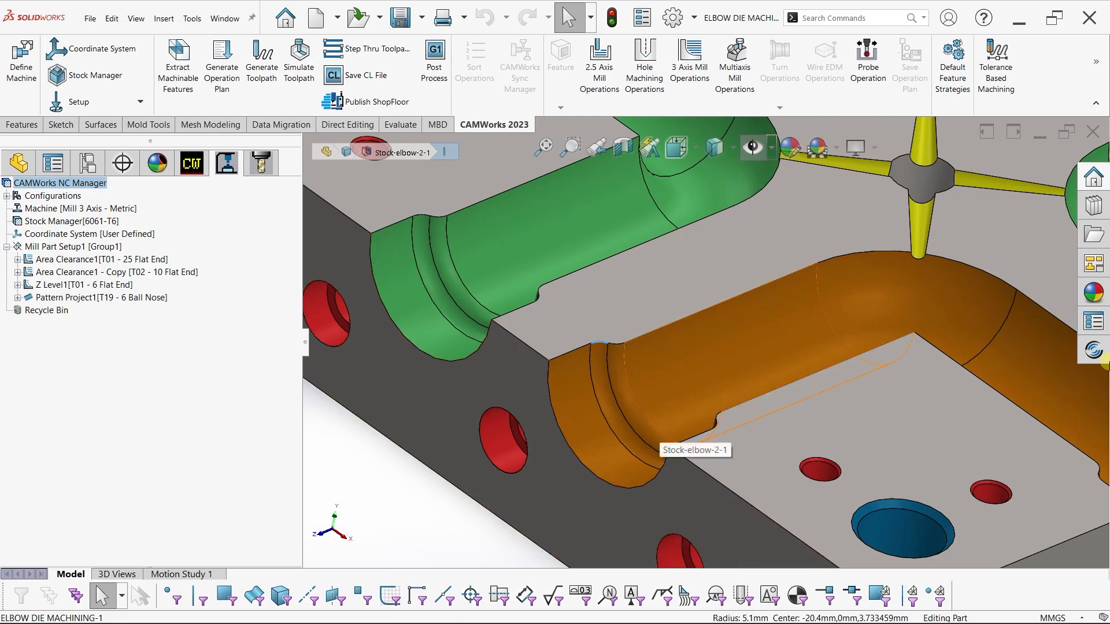
pyautogui.scroll(-5, 578, 341)
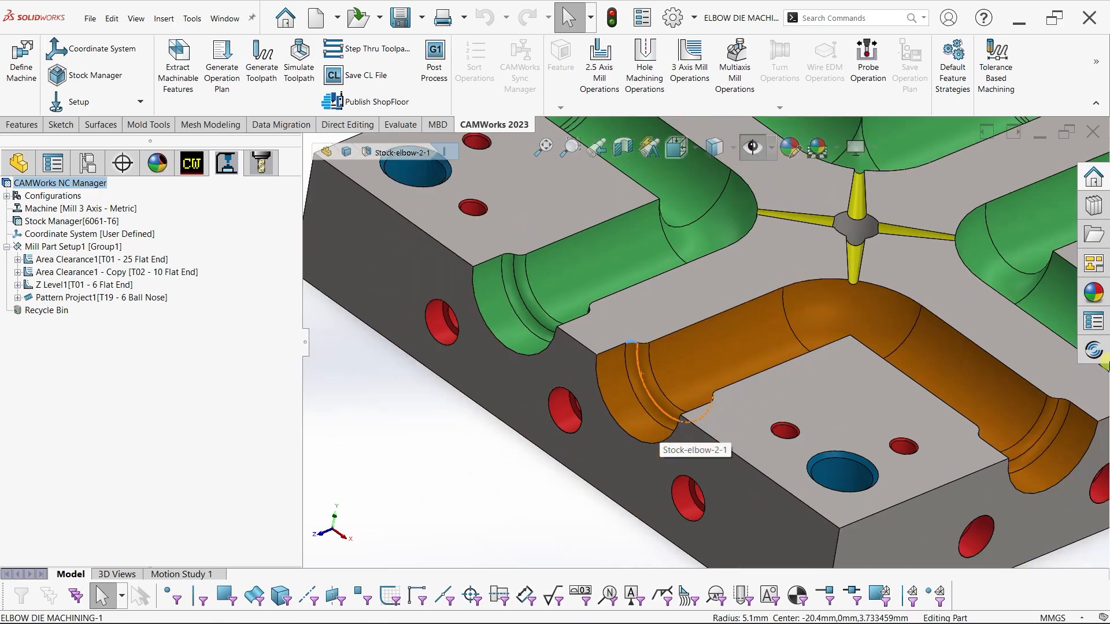
pyautogui.scroll(1, 914, 363)
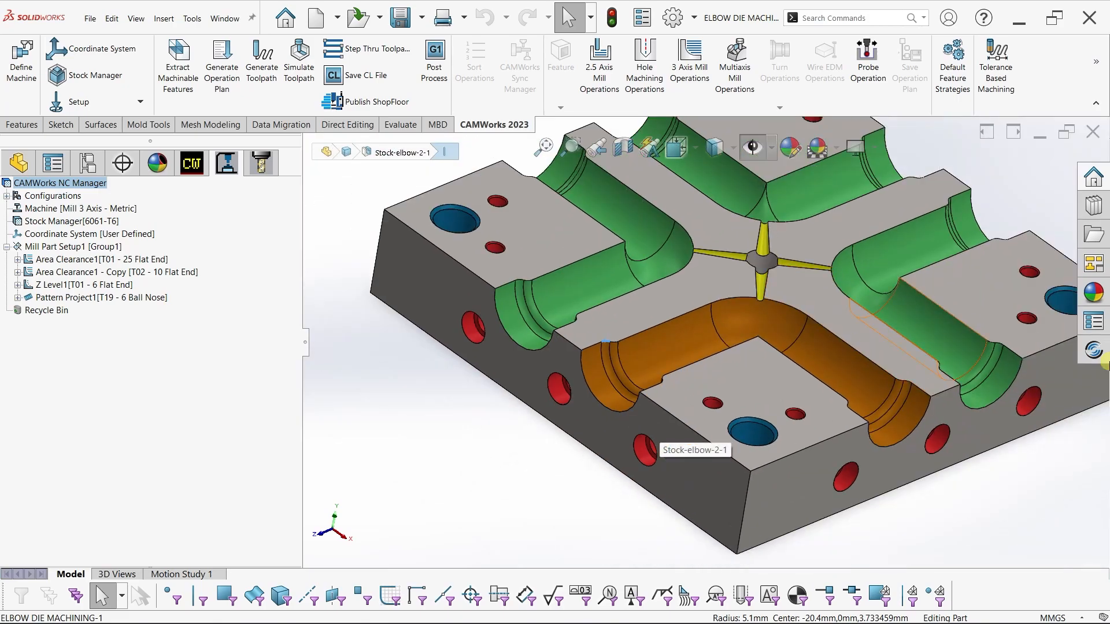
pyautogui.scroll(-1, 926, 275)
pyautogui.scroll(-2, 711, 333)
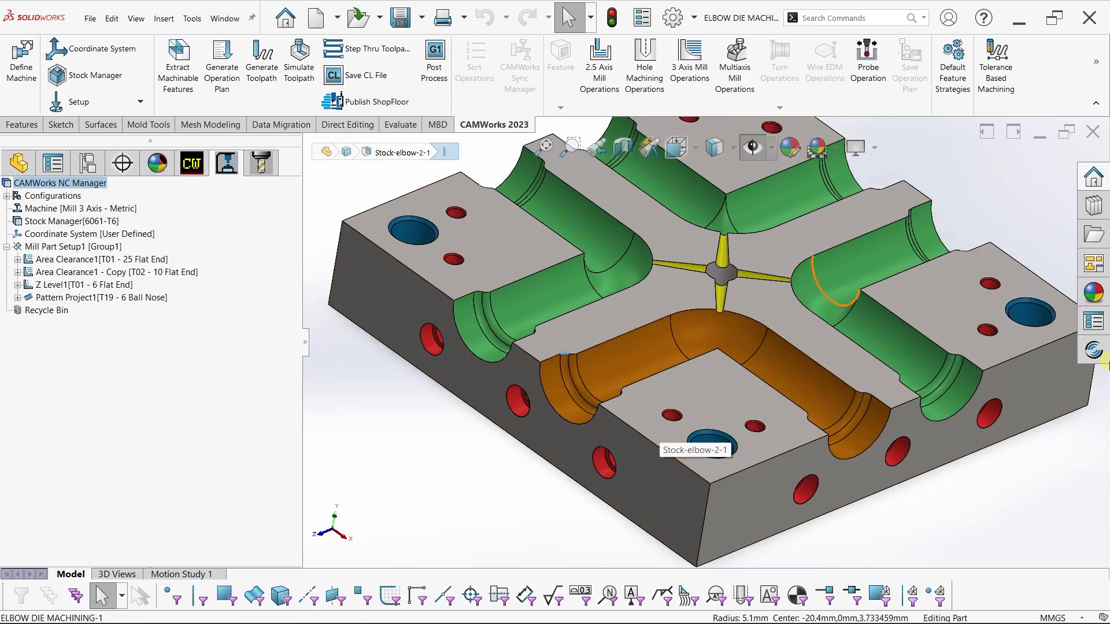
# Start a new Constant Stepover operation in Mill Part Setup1 with the T20 - 4 Ball Nose tool
pyautogui.rightClick(70, 246)
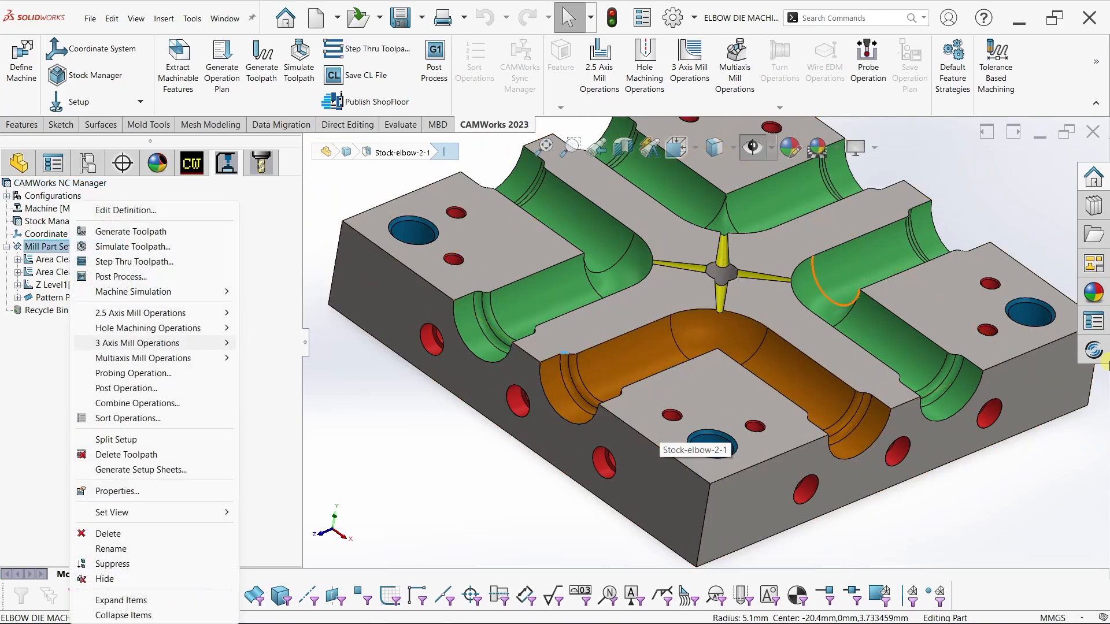
pyautogui.moveTo(173, 342)
pyautogui.click(295, 403)
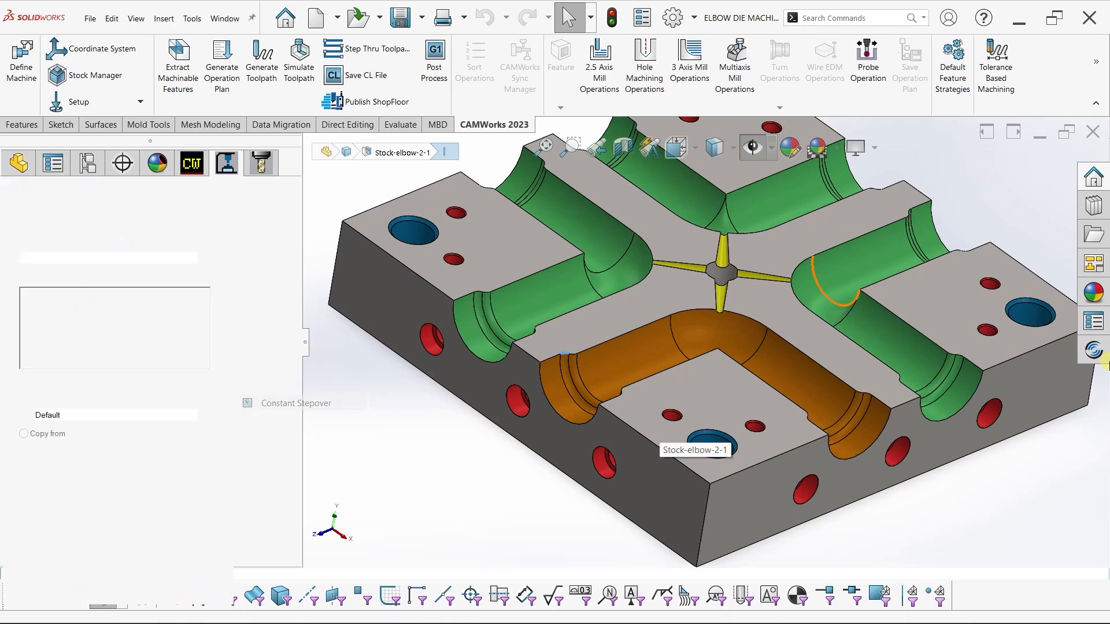
pyautogui.scroll(-1, 127, 432)
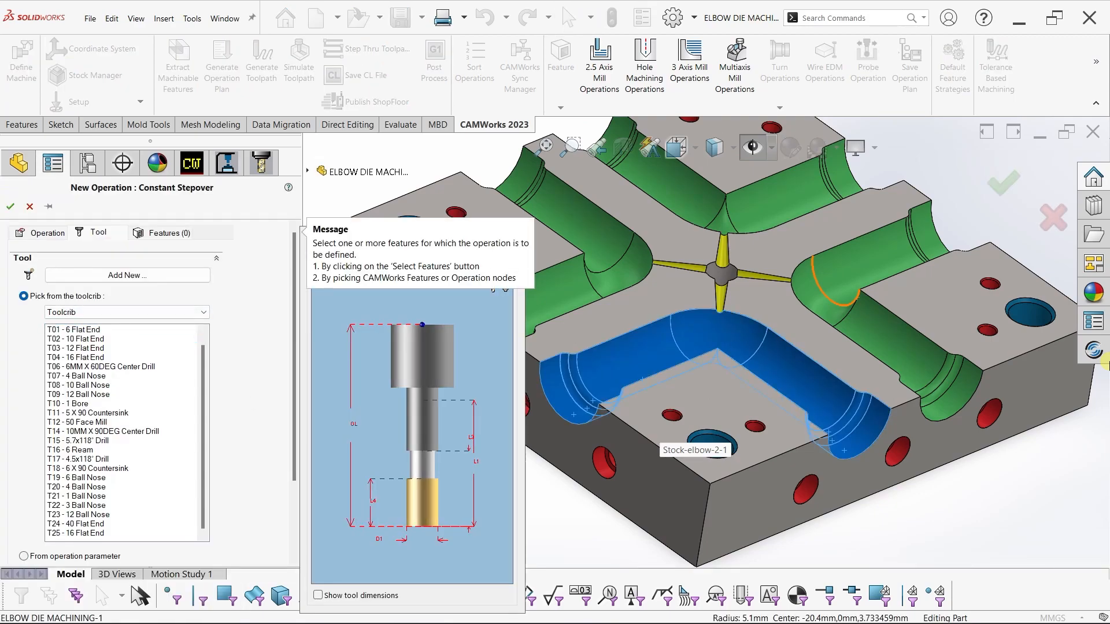
pyautogui.click(76, 486)
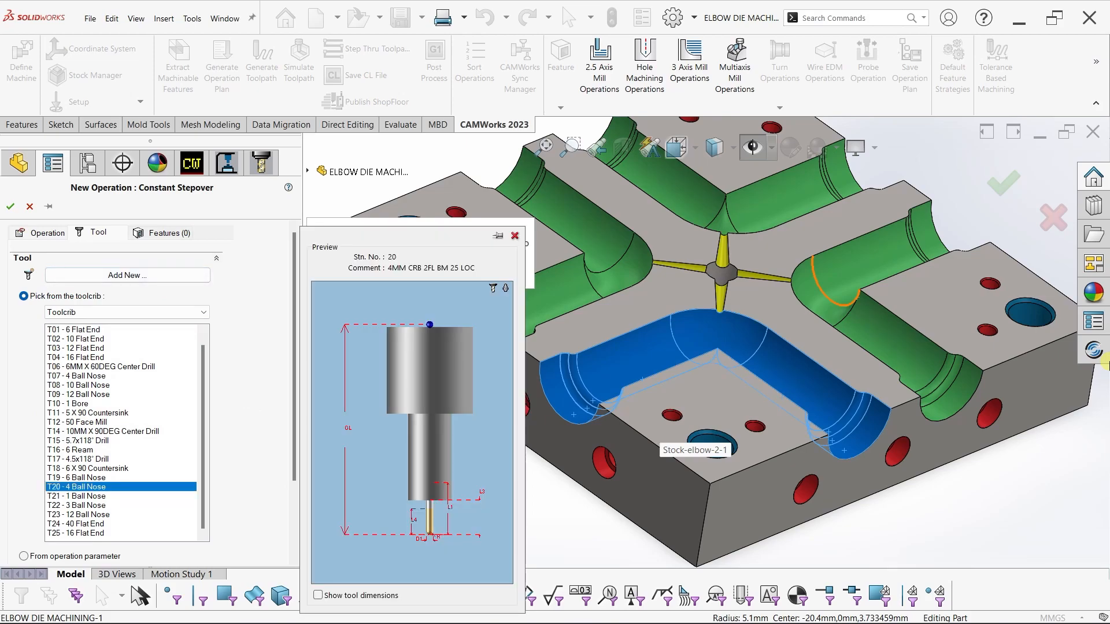
# Assign Multi Surface Feature1 to the Constant Stepover operation and create it
pyautogui.click(162, 232)
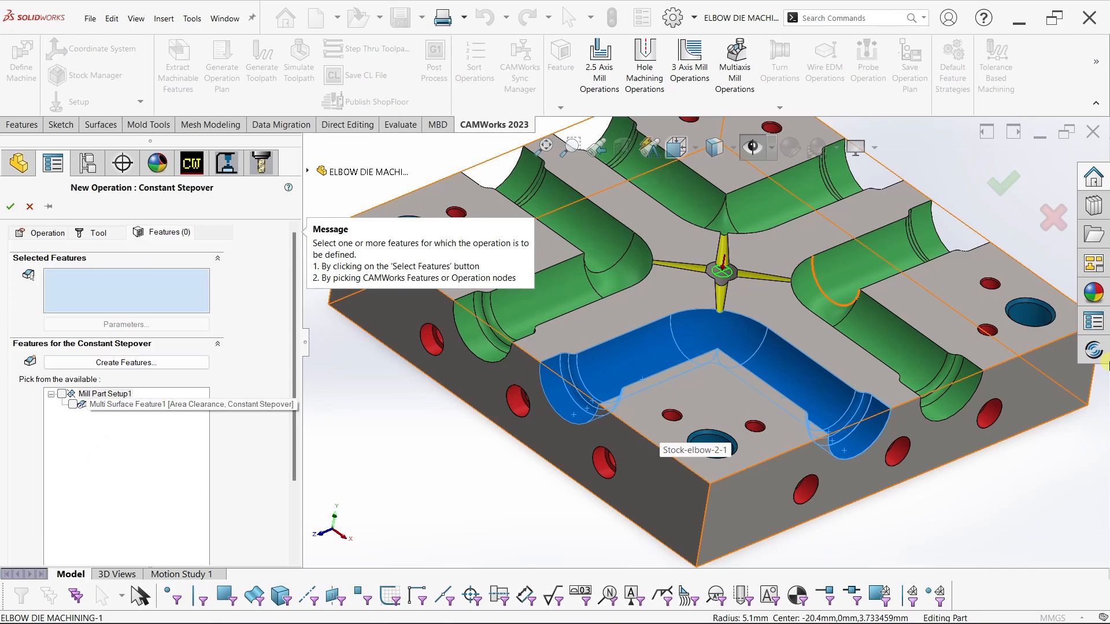
pyautogui.click(73, 404)
pyautogui.scroll(-1, 706, 366)
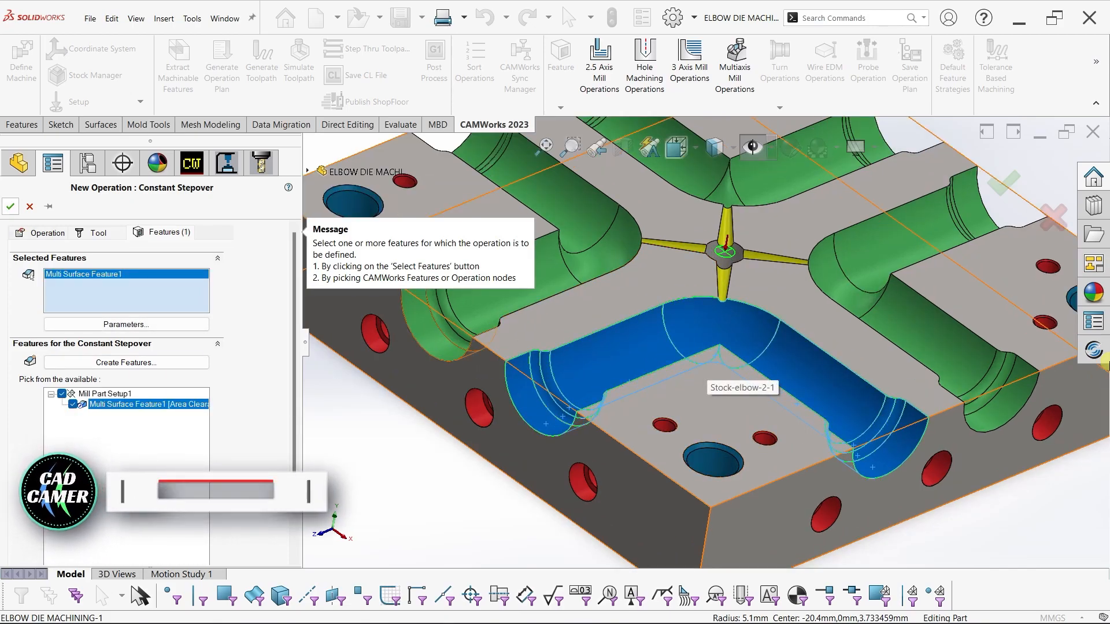
pyautogui.press('Return')
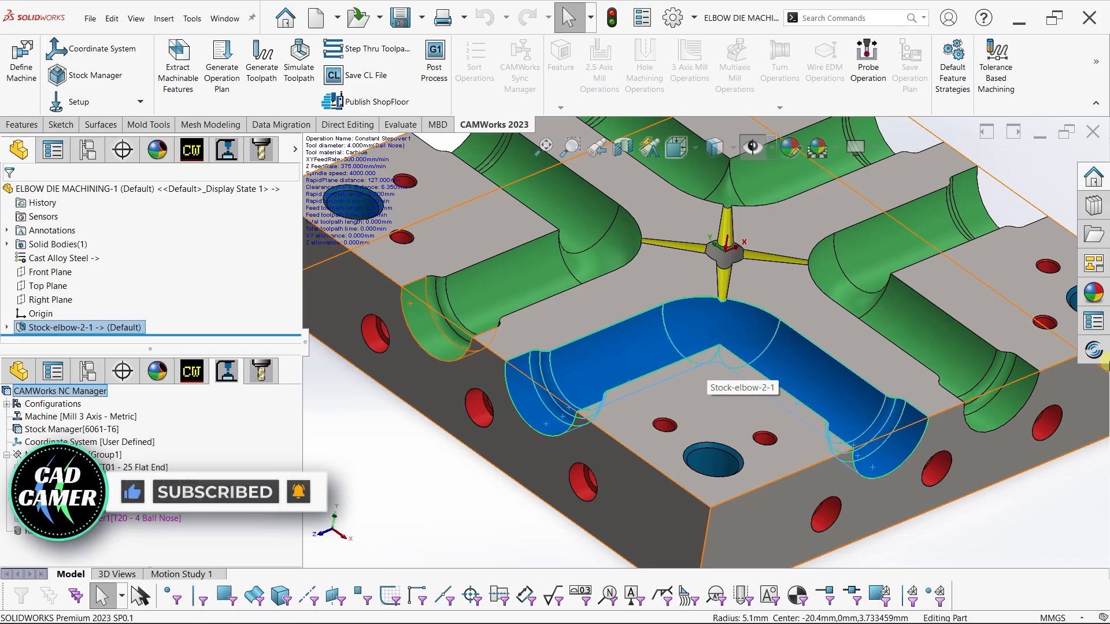
# Edit the definition of the Constant Stepover operation so that its feeds and speeds are defined by Operation
pyautogui.scroll(2, 1109, 364)
pyautogui.scroll(2, 1107, 364)
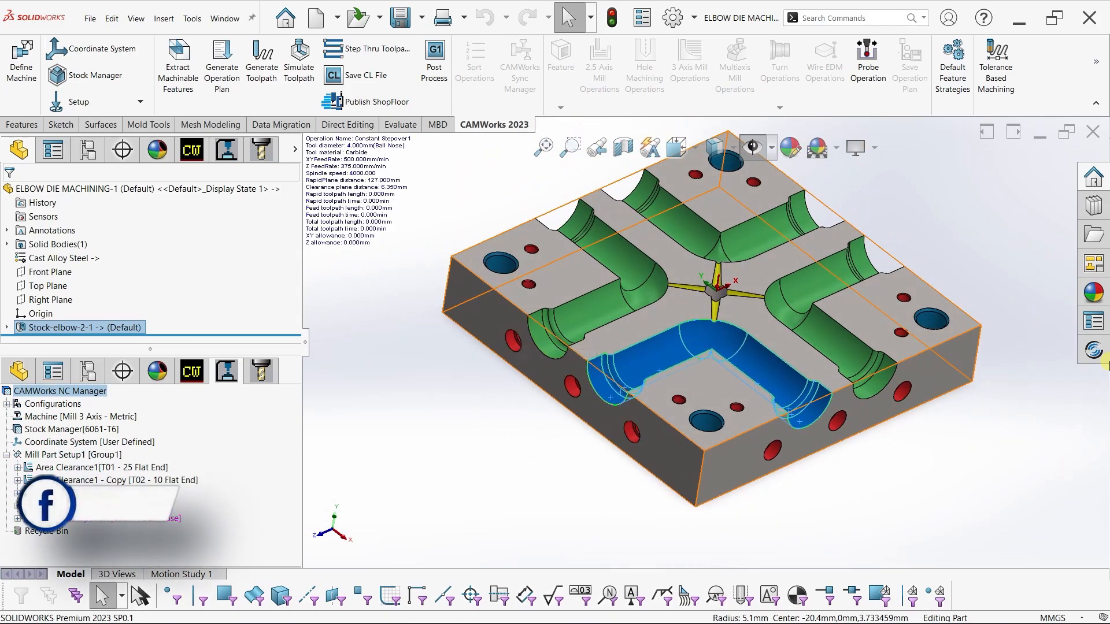
pyautogui.rightClick(112, 519)
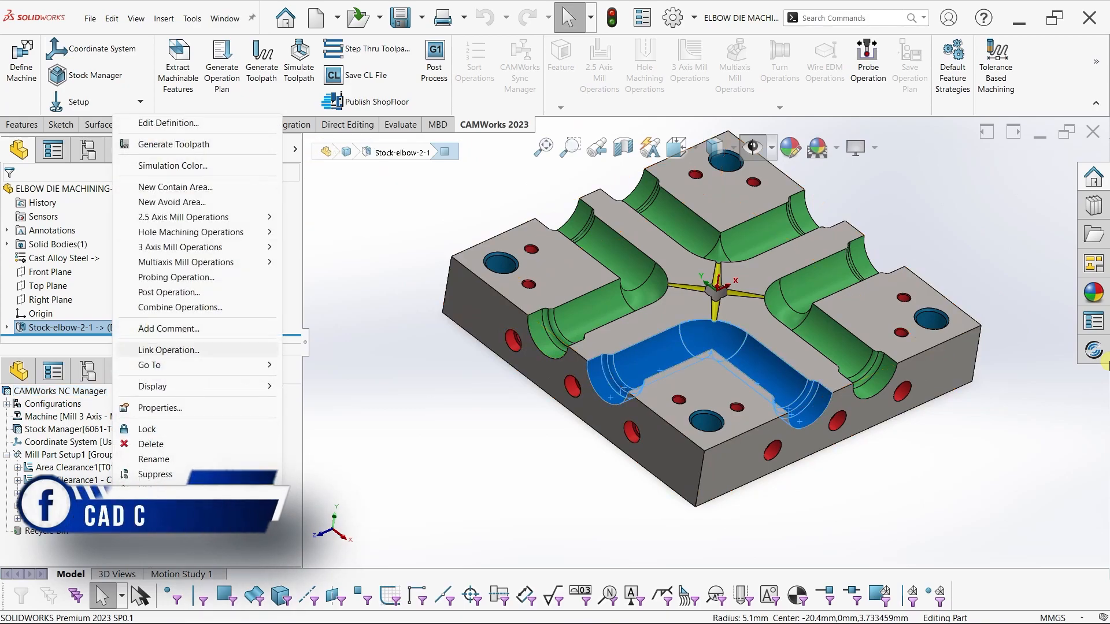
pyautogui.click(168, 124)
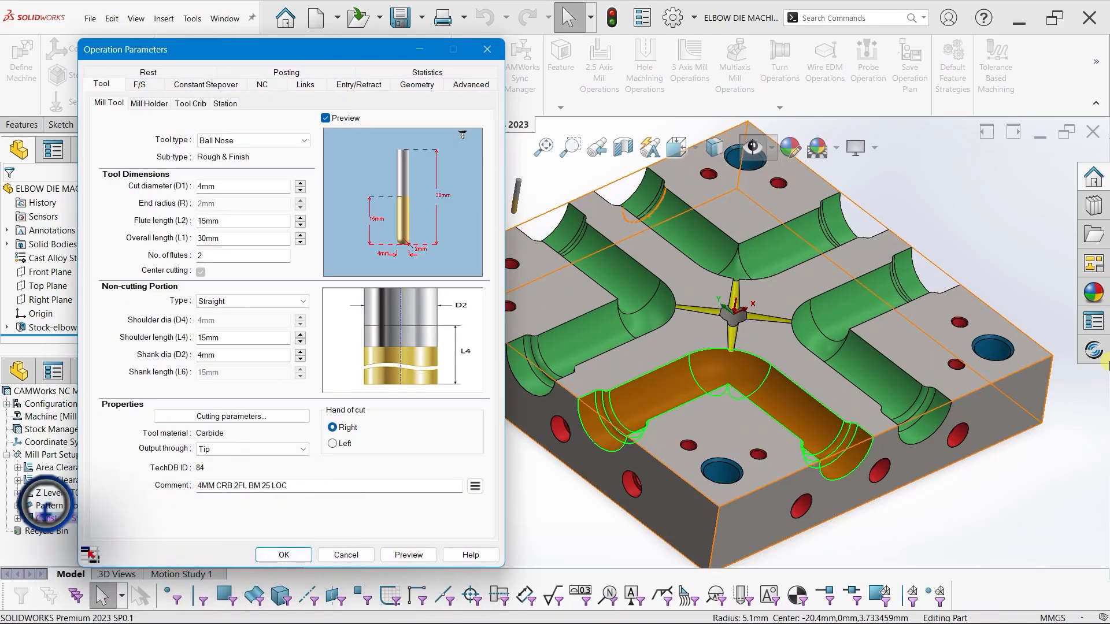
pyautogui.click(140, 85)
pyautogui.click(186, 108)
pyautogui.click(172, 122)
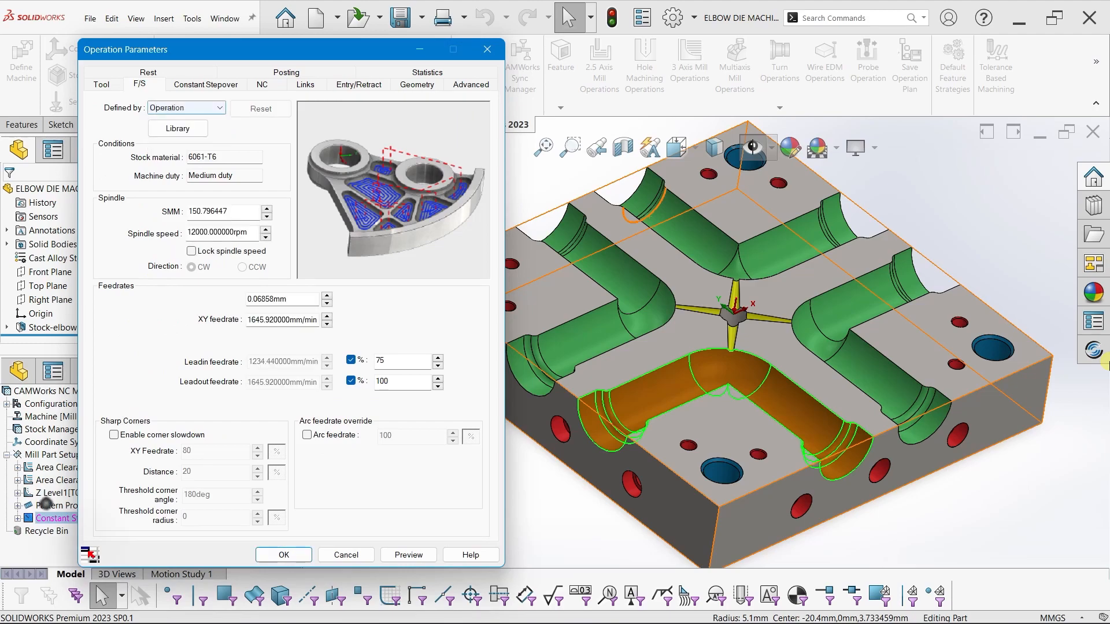
# Set the operation's spindle speed to 4000 rpm and its XY feedrate to 1000 mm/min
pyautogui.moveTo(250, 232); pyautogui.dragTo(185, 233)
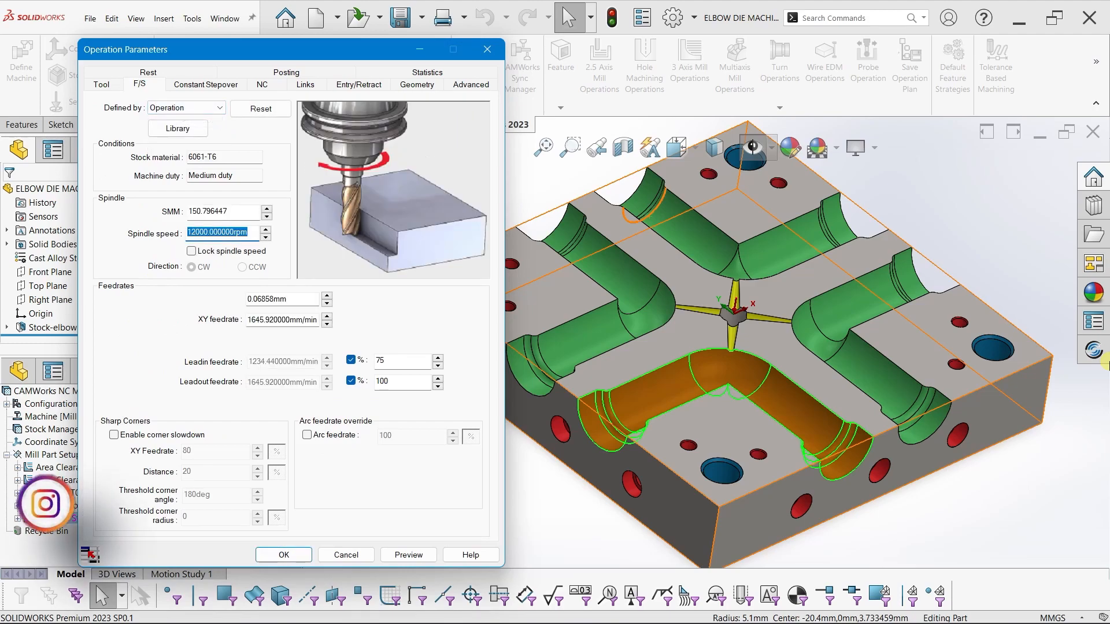
pyautogui.write('4000')
pyautogui.moveTo(315, 320); pyautogui.dragTo(246, 320)
pyautogui.write('1000')
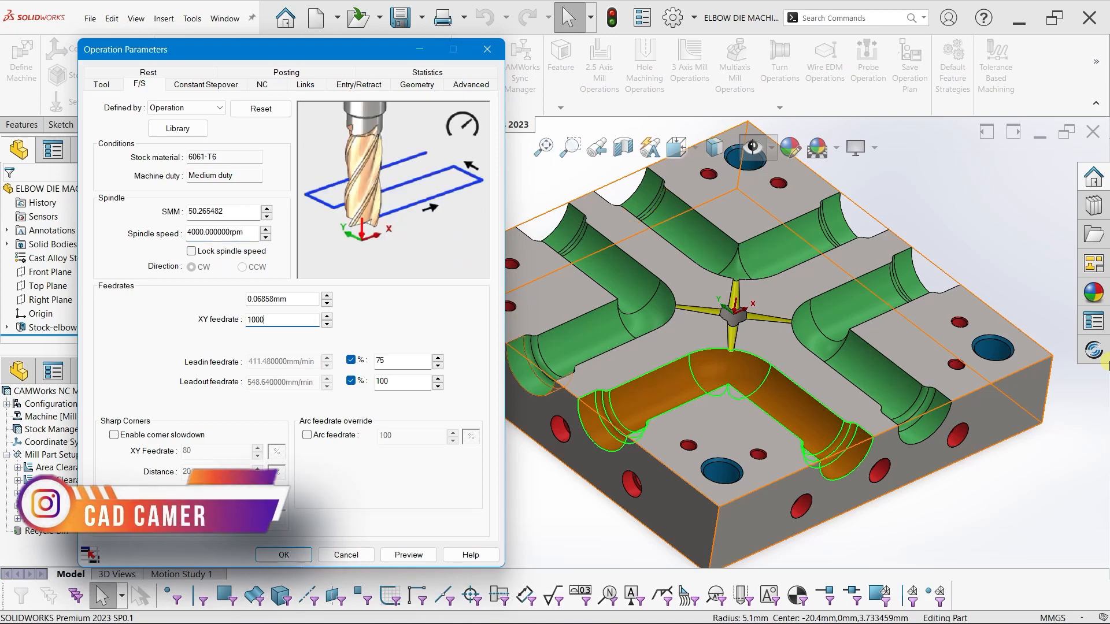
pyautogui.scroll(-2, 712, 434)
pyautogui.scroll(1, 717, 393)
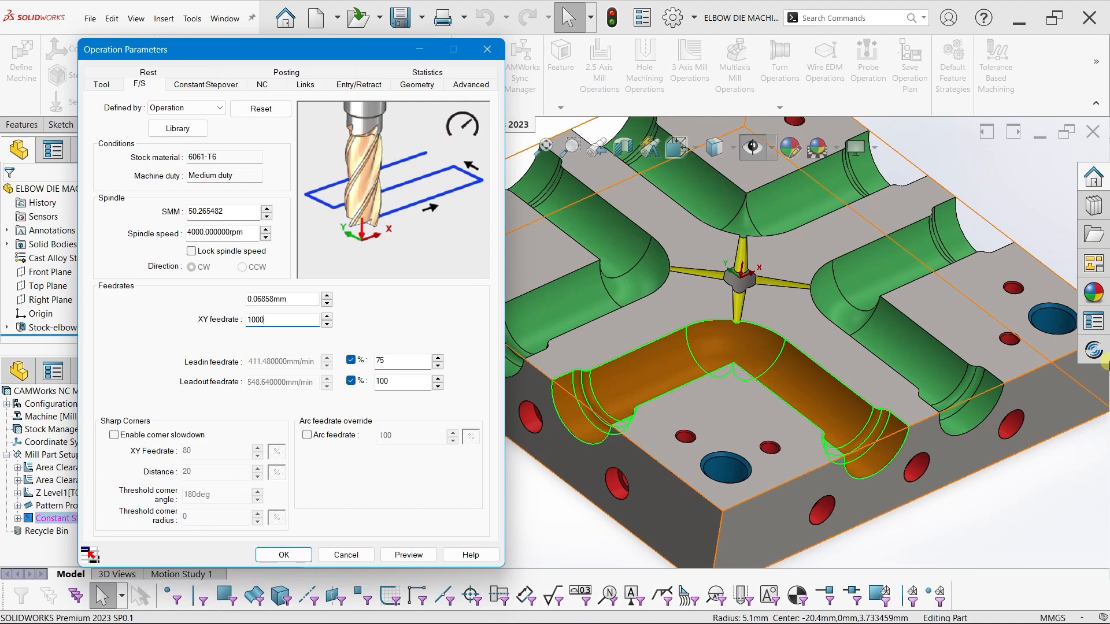
# Enter a finer constant cut amount in the pass options of the Constant Stepover operation
pyautogui.hotkey('ctrl', 'Tab')
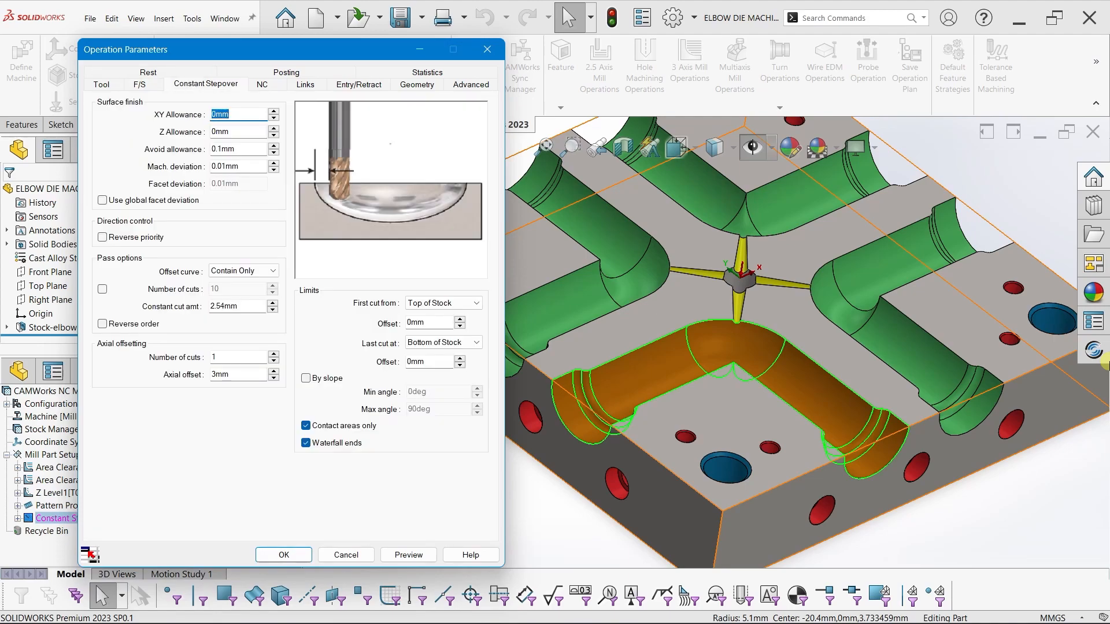
pyautogui.press('Tab')
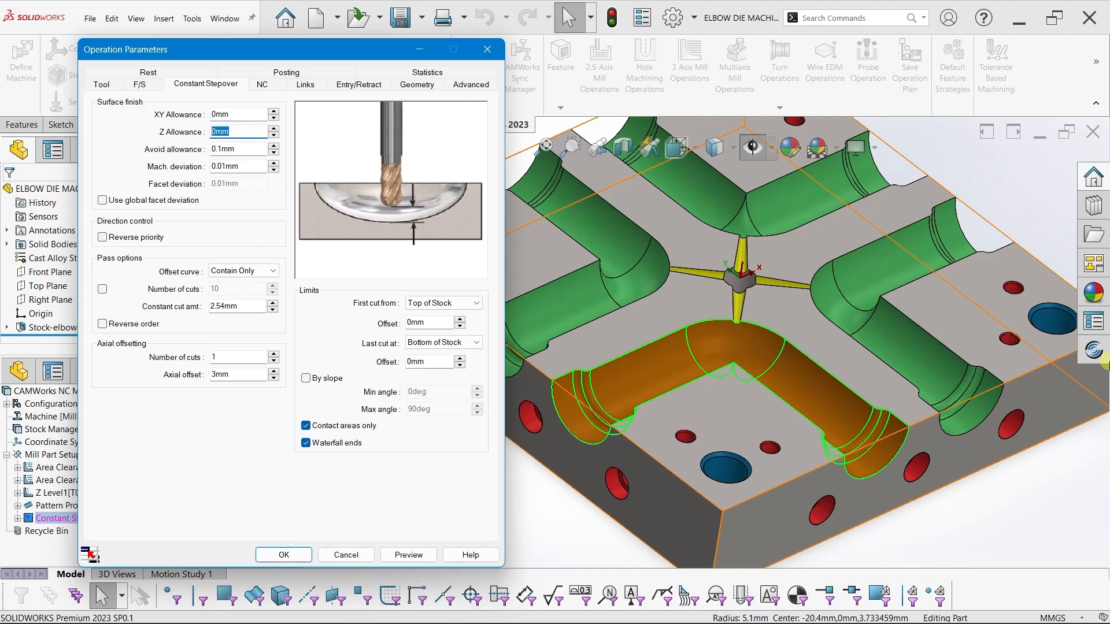
pyautogui.click(237, 306)
pyautogui.doubleClick(225, 306)
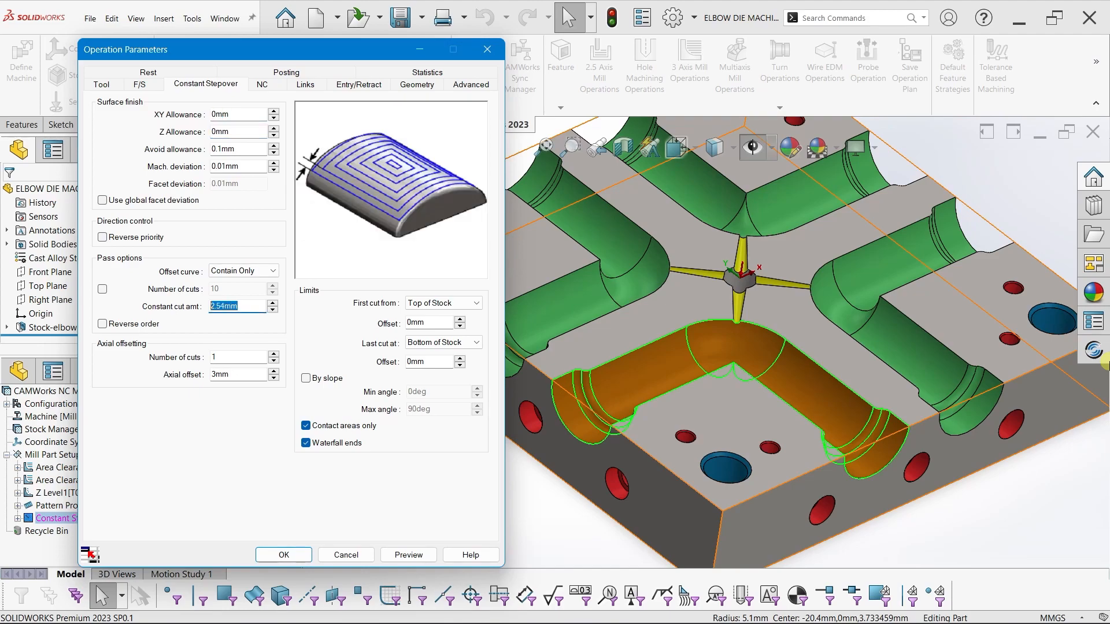
pyautogui.write('0.')
pyautogui.press('Return')
pyautogui.write('.0')
pyautogui.press('Return')
pyautogui.write('0')
# Review the NC and entry/retract settings and choose the link type for the Constant Stepover operation
pyautogui.hotkey('ctrl', 'Tab')
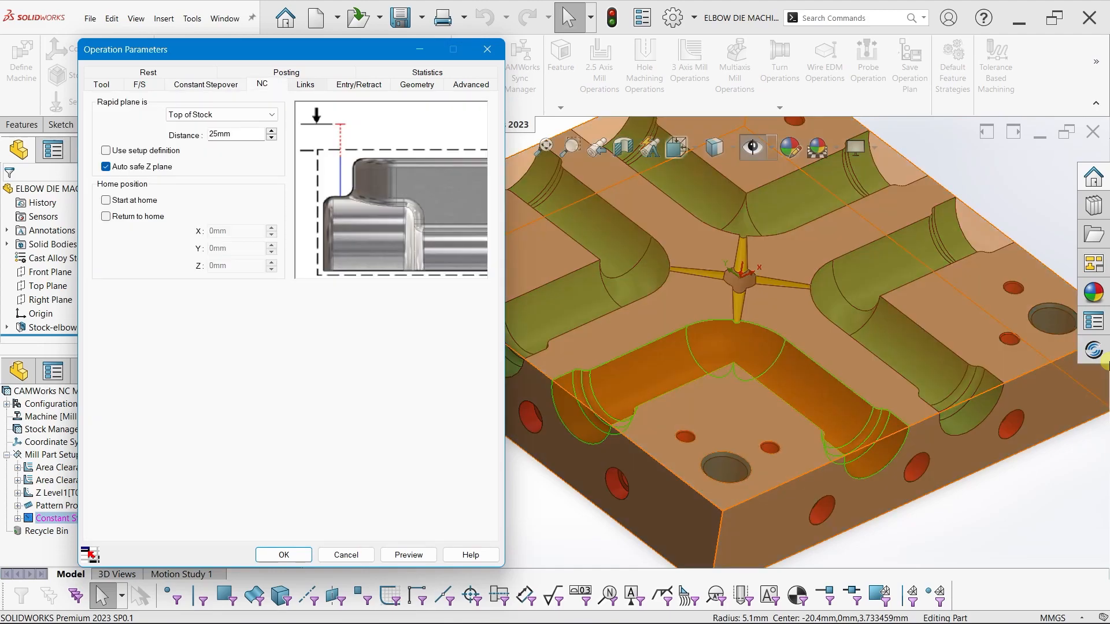
pyautogui.hotkey('ctrl', 'Tab')
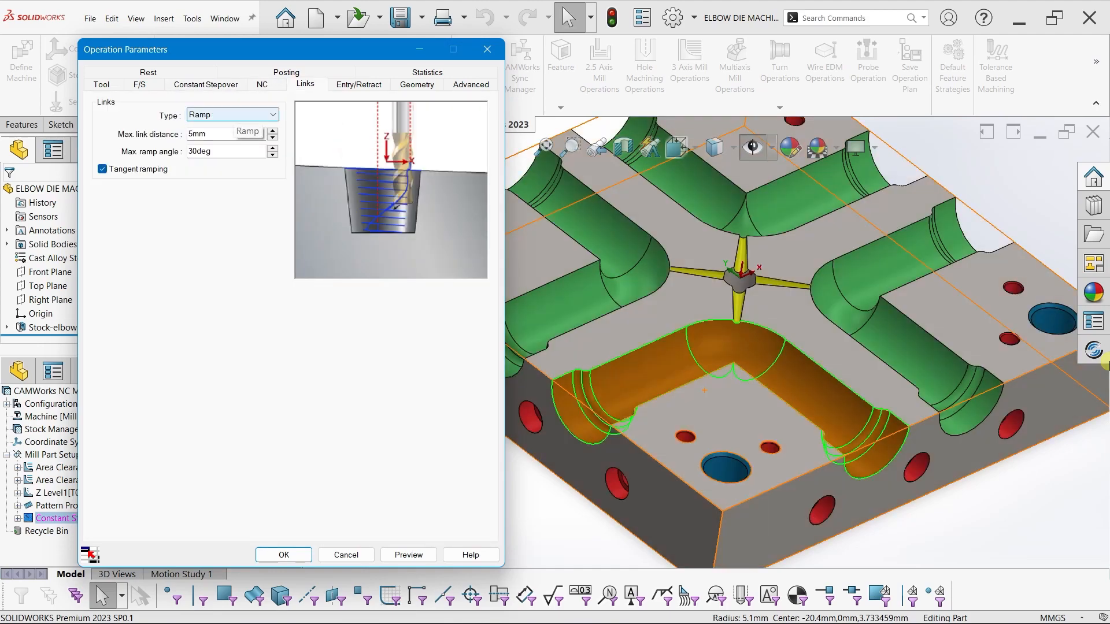
pyautogui.click(237, 115)
pyautogui.press('Return')
pyautogui.hotkey('ctrl', 'Tab')
pyautogui.click(306, 85)
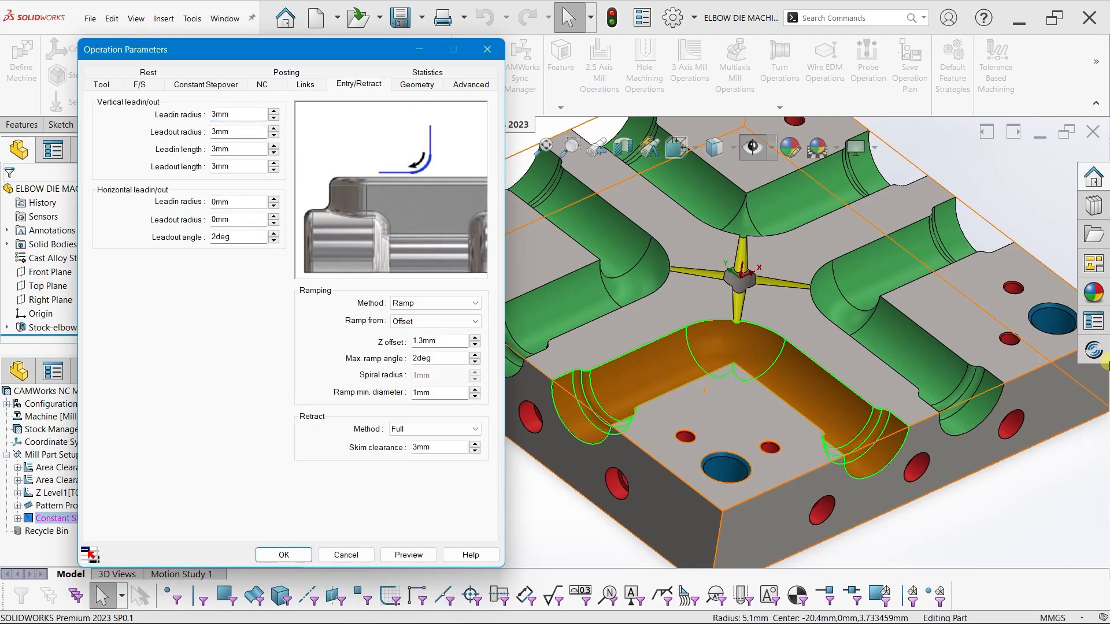
pyautogui.click(237, 115)
pyautogui.click(225, 128)
# Preview the Constant Stepover toolpath on the elbow cavity and shift the process window away from the cavity
pyautogui.click(409, 555)
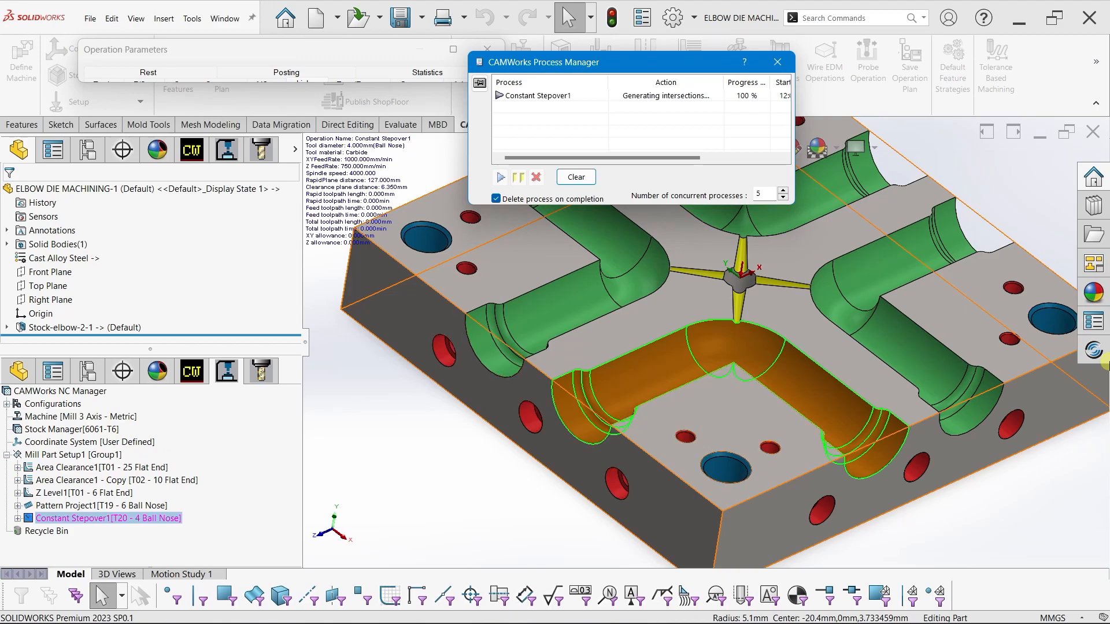
pyautogui.scroll(-2, 789, 401)
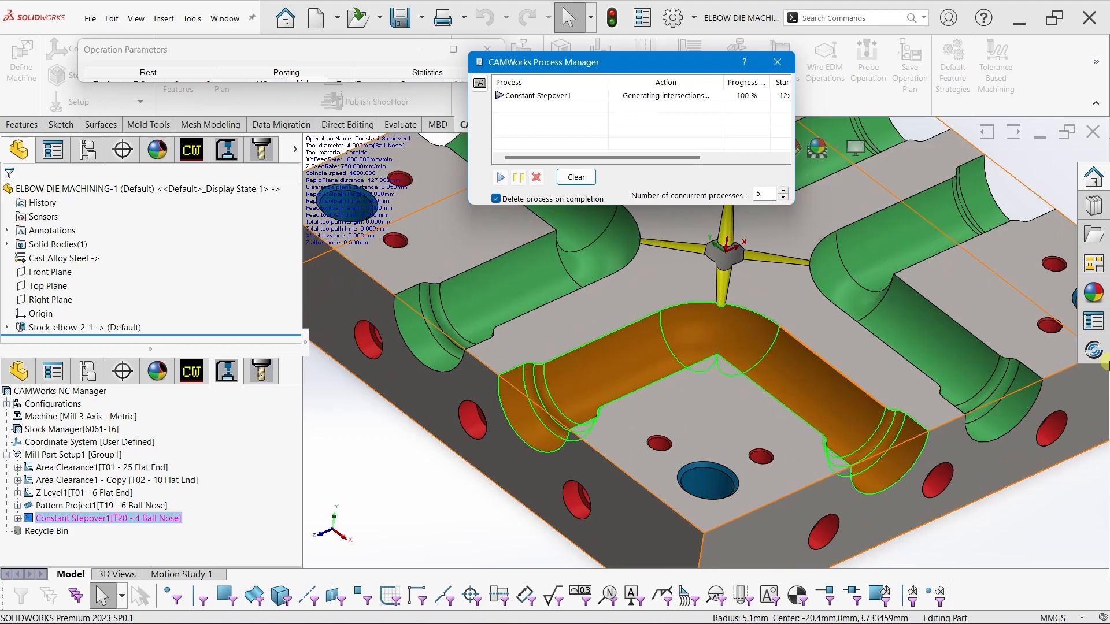
pyautogui.moveTo(549, 63); pyautogui.dragTo(614, 48)
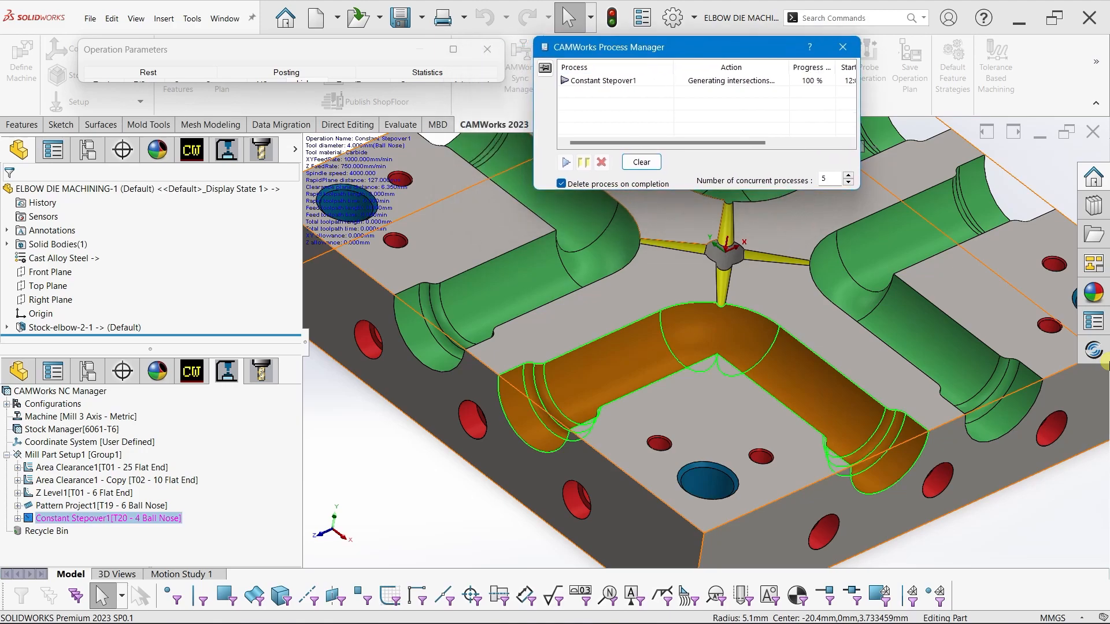
# Examine the previewed Constant Stepover passes and link moves up close around the elbow bend
pyautogui.click(453, 49)
pyautogui.click(206, 84)
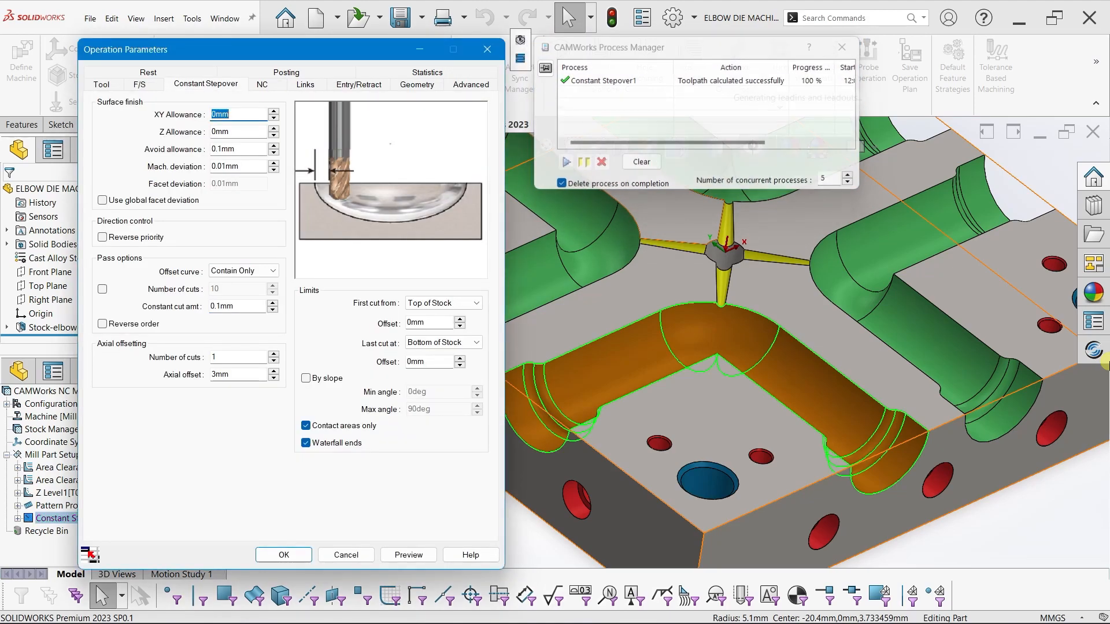
pyautogui.scroll(-7, 757, 373)
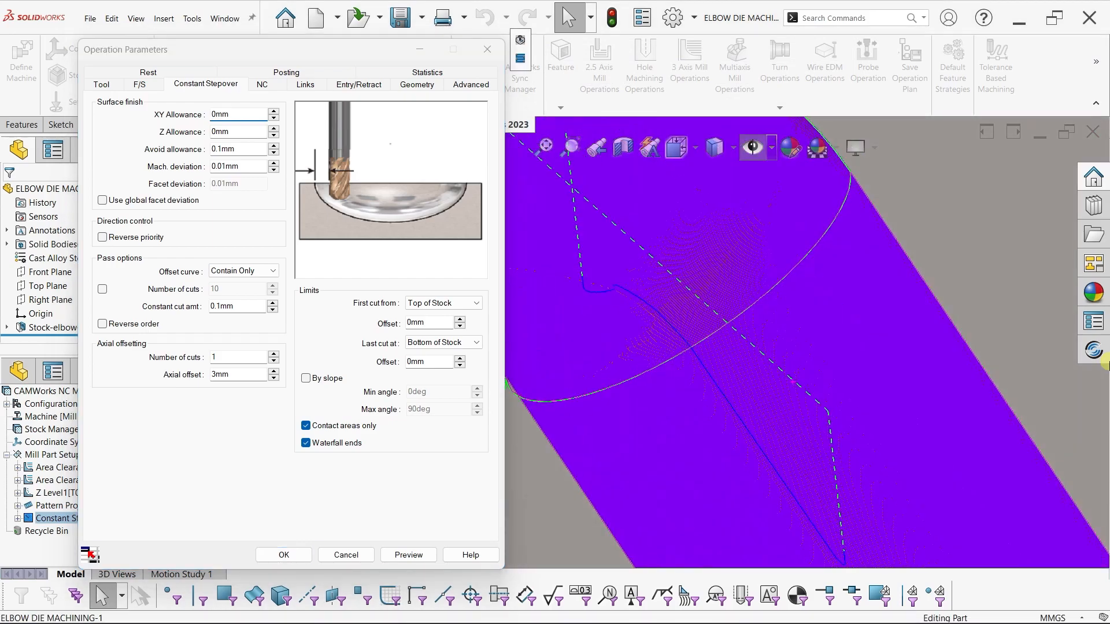
pyautogui.scroll(-2, 1109, 364)
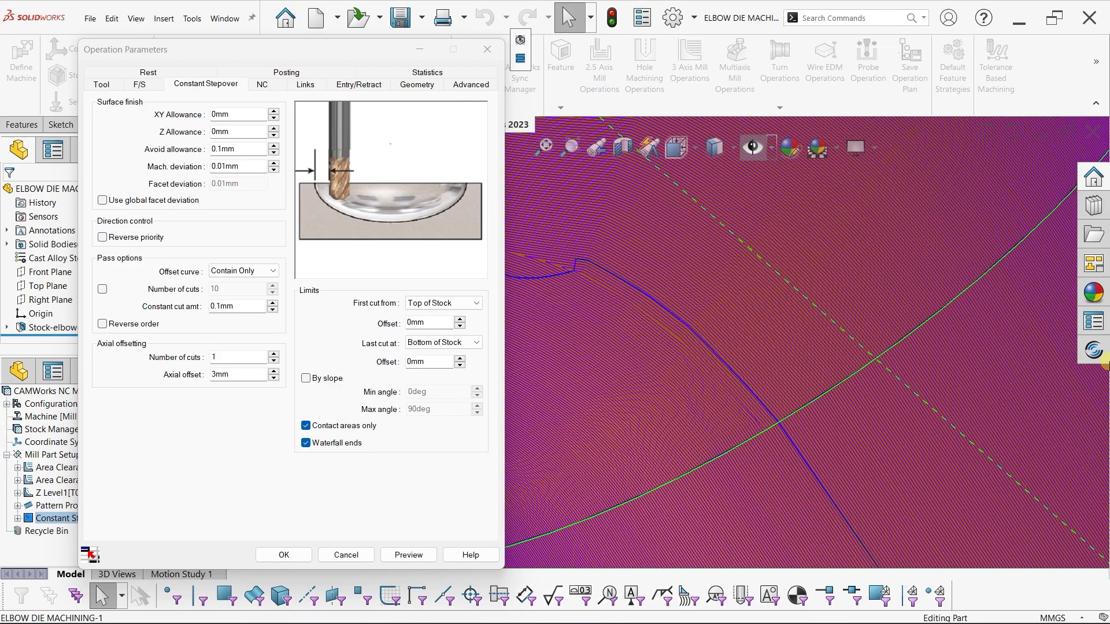
pyautogui.scroll(4, 1105, 365)
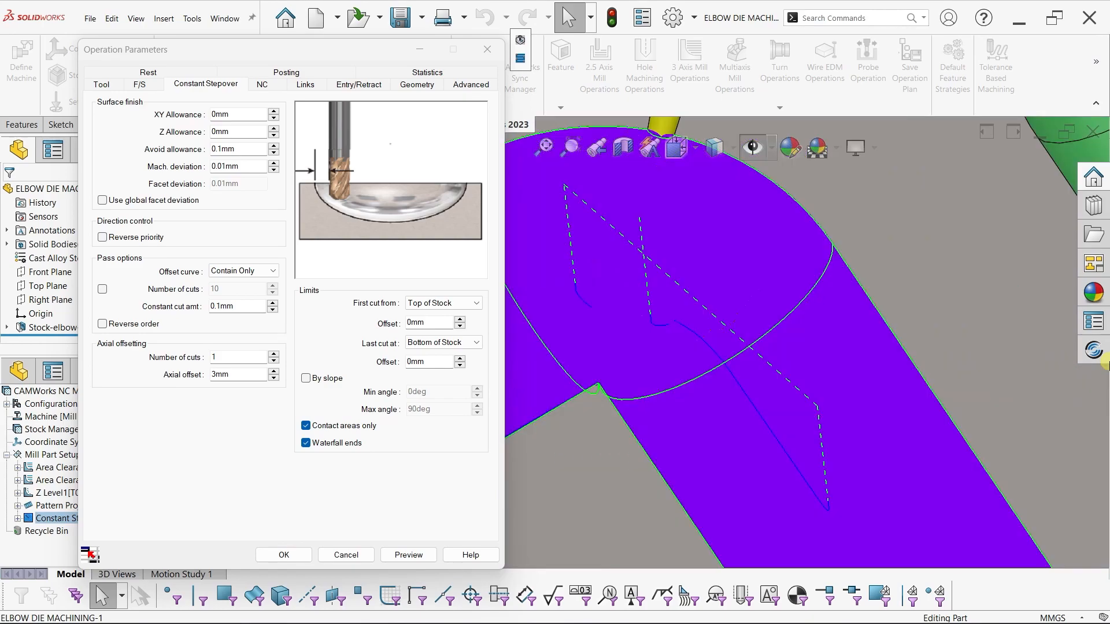
pyautogui.scroll(-5, 1106, 365)
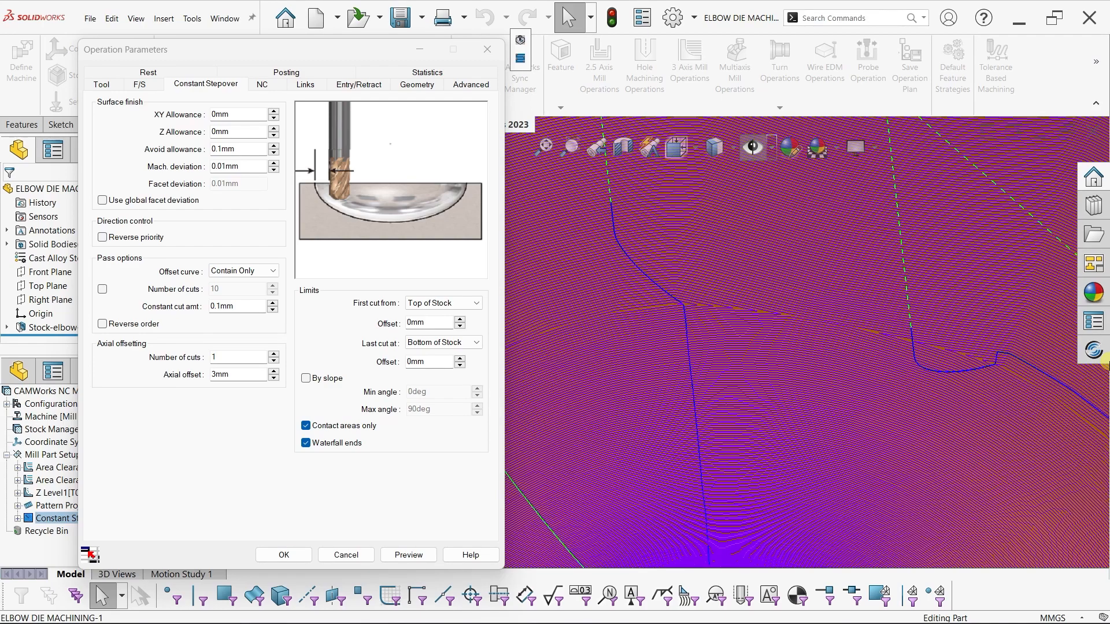
pyautogui.scroll(2, 1105, 365)
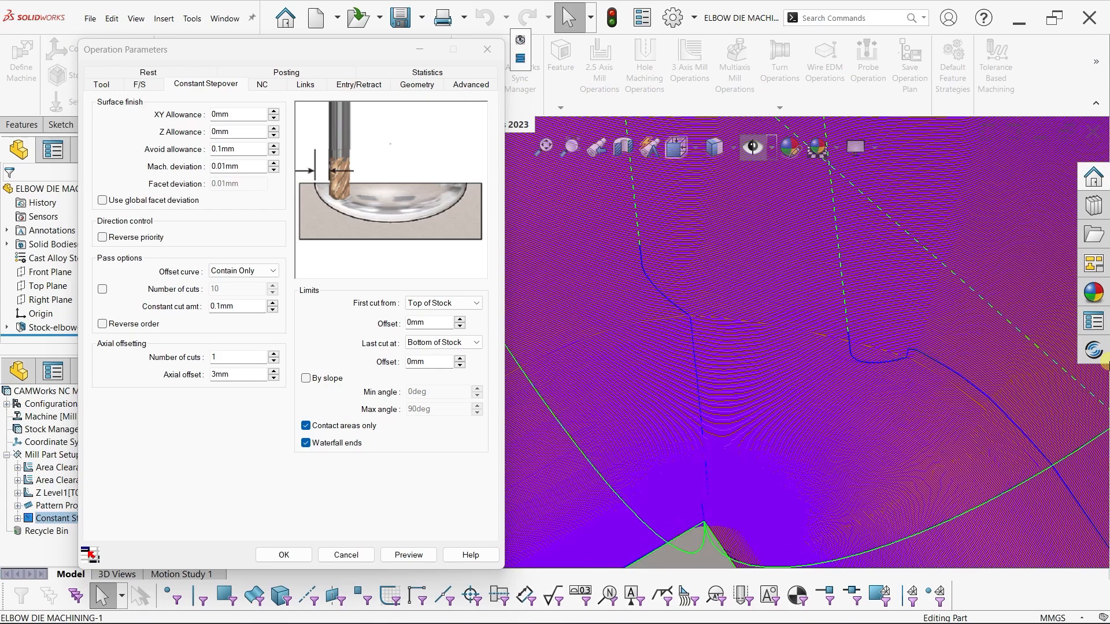
pyautogui.scroll(3, 1105, 364)
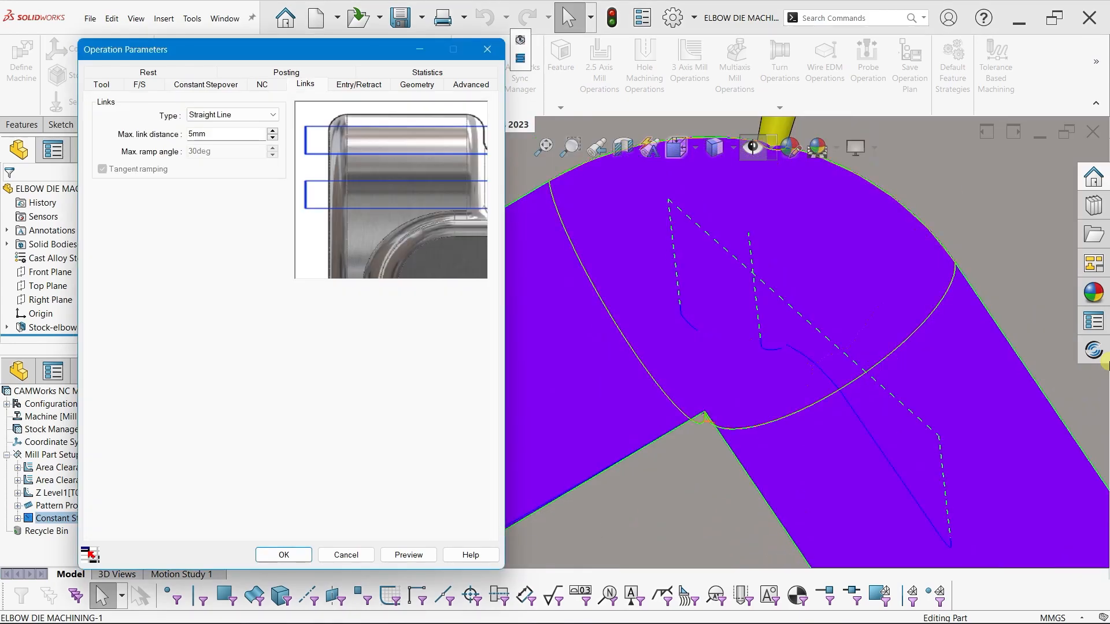
# Change the Constant Stepover link type to Ramp and preview the toolpath again
pyautogui.hotkey('alt', 'Down')
pyautogui.press('Down')
pyautogui.press('Return')
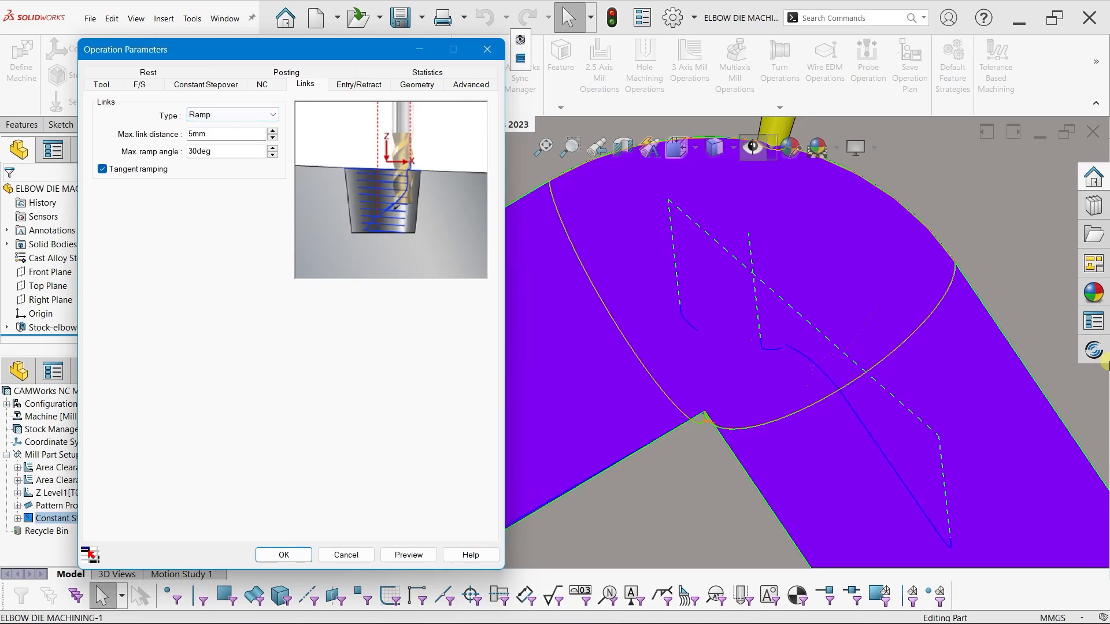
pyautogui.press('Return')
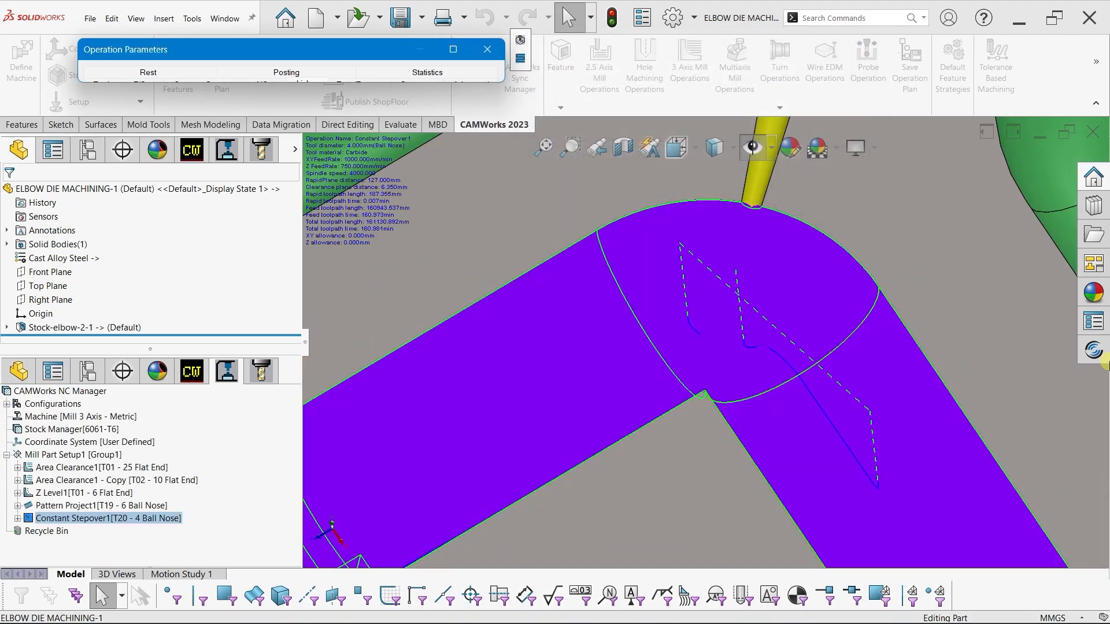
# Examine the ramp-linked toolpath at the elbow bend and along both legs of the cavity from several angles
pyautogui.scroll(3, 1107, 365)
pyautogui.scroll(2, 1107, 364)
pyautogui.scroll(4, 1105, 364)
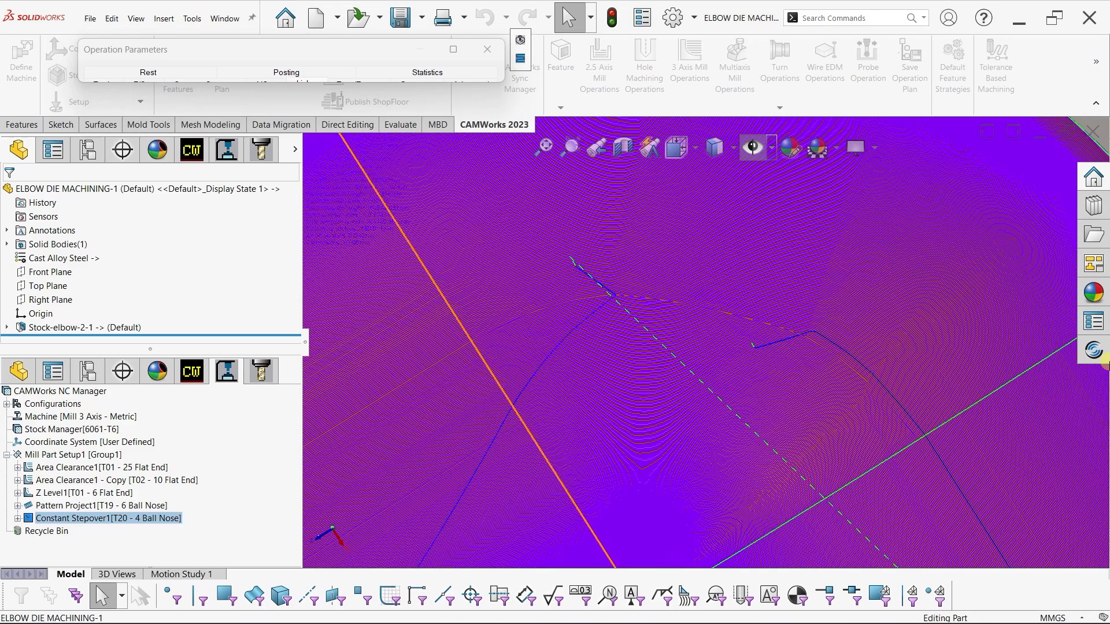
pyautogui.scroll(4, 1106, 365)
pyautogui.scroll(-10, 1105, 364)
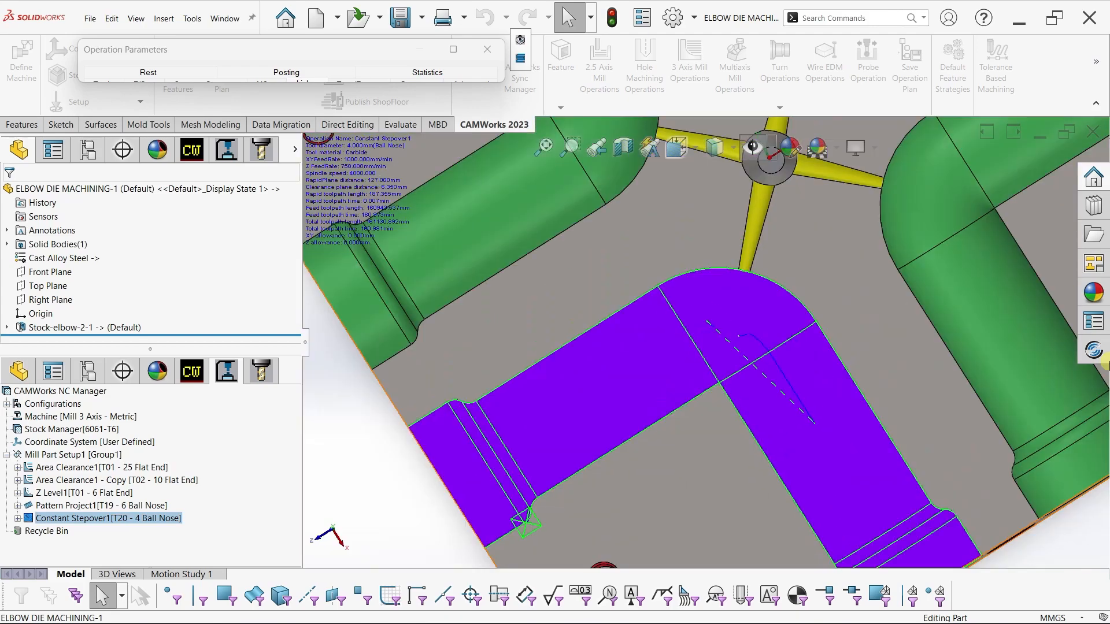
pyautogui.moveTo(648, 416); pyautogui.dragTo(648, 341, button='middle')
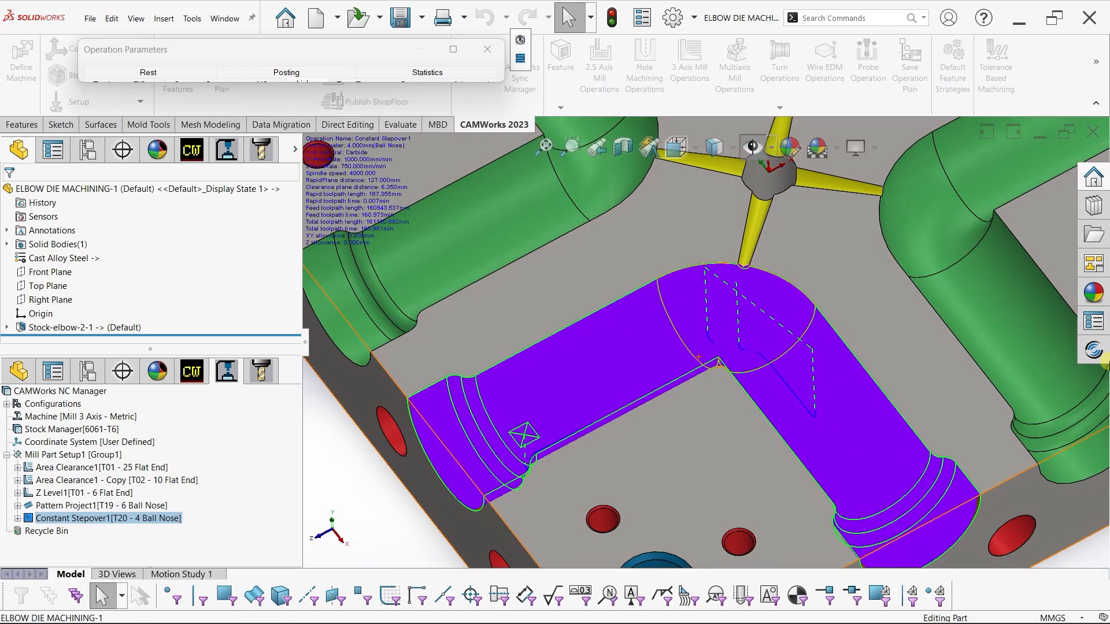
pyautogui.scroll(-3, 1106, 364)
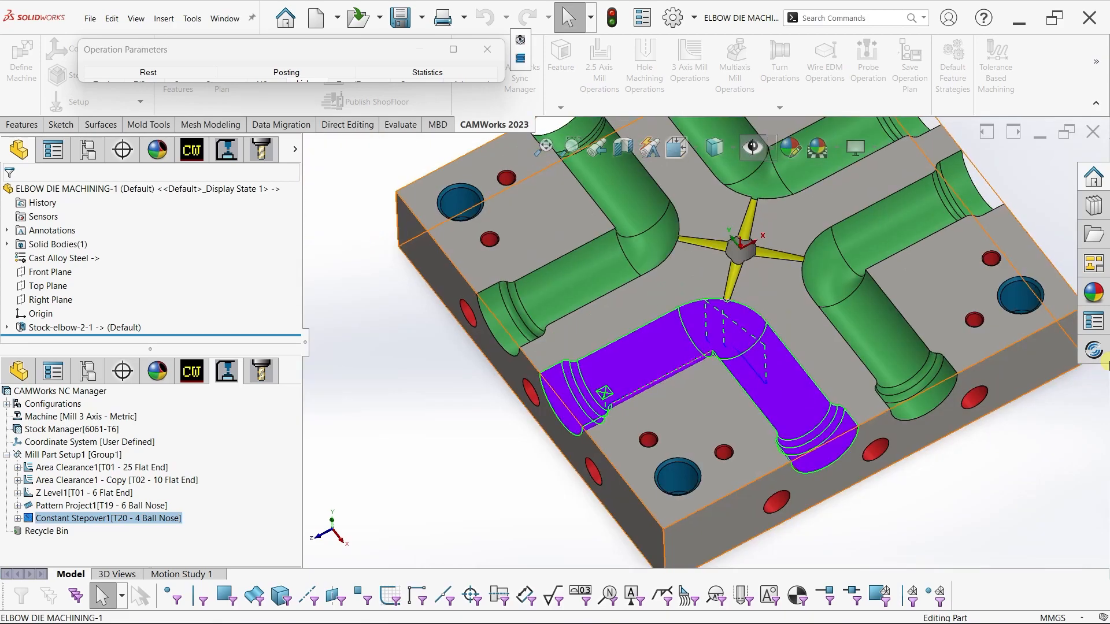
pyautogui.scroll(3, 1105, 364)
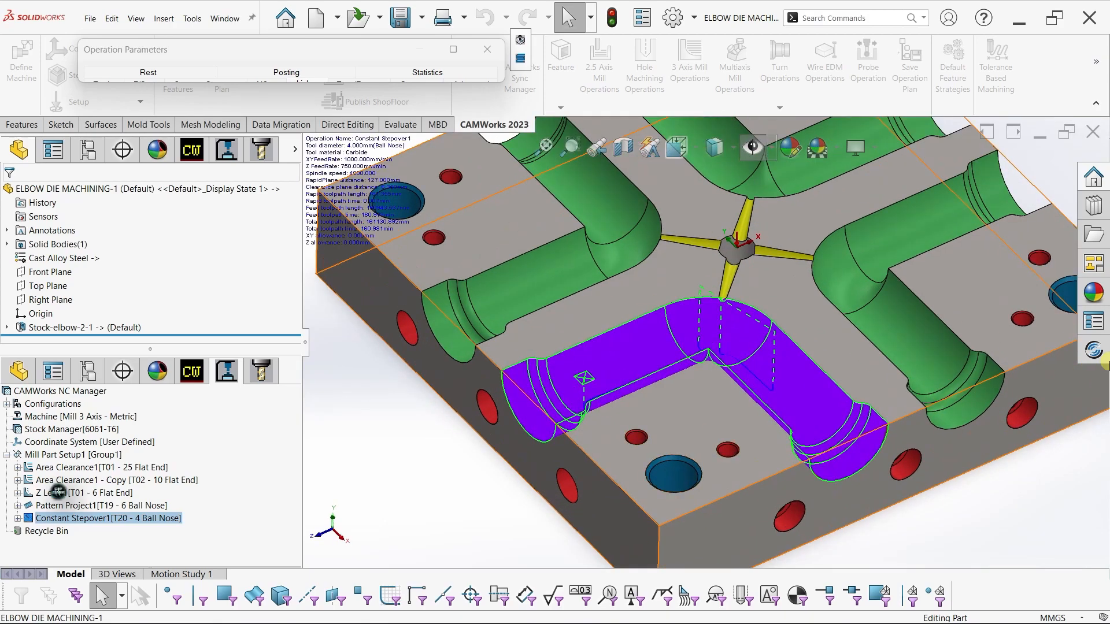
pyautogui.scroll(3, 1105, 364)
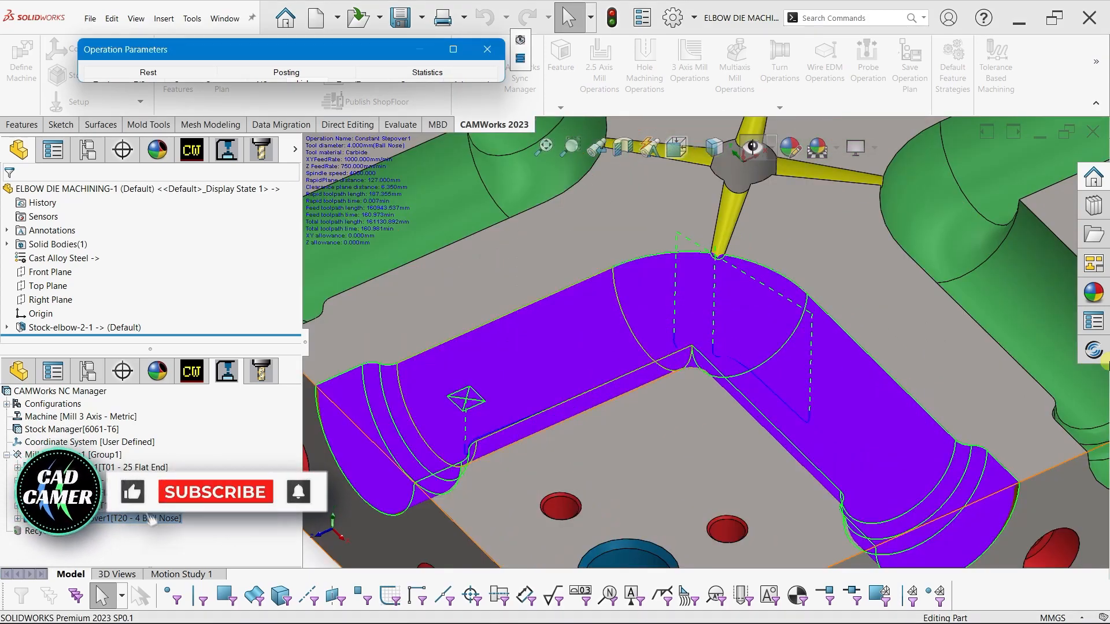
pyautogui.scroll(-5, 1106, 364)
pyautogui.moveTo(1106, 364); pyautogui.dragTo(1106, 364, button='middle')
pyautogui.scroll(6, 1105, 365)
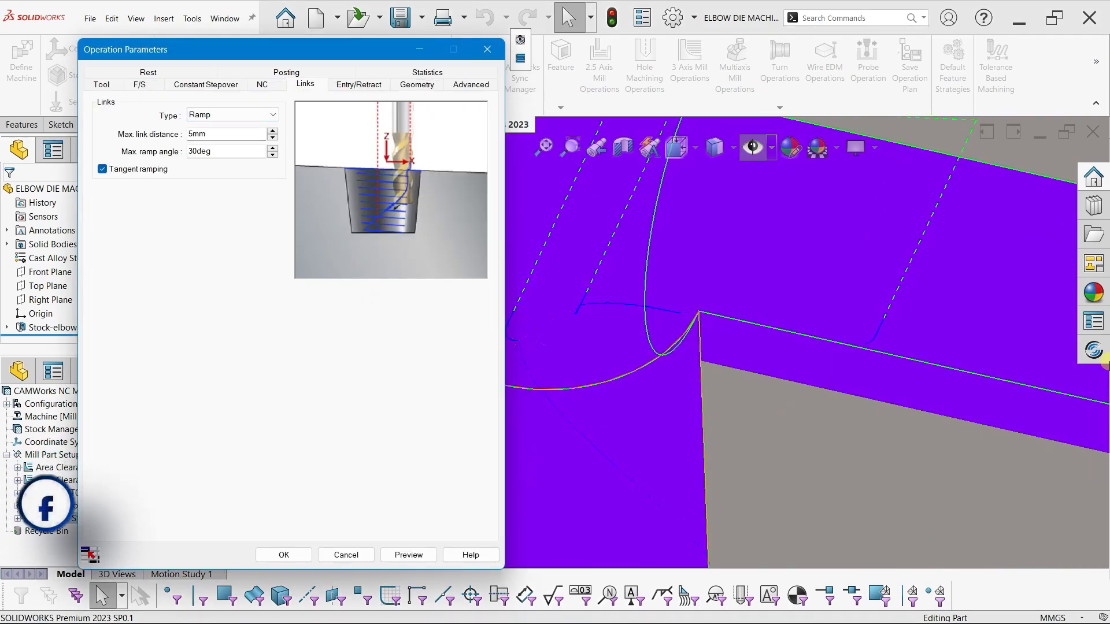
pyautogui.scroll(4, 1109, 364)
pyautogui.scroll(1, 694, 370)
pyautogui.moveTo(694, 382); pyautogui.dragTo(657, 344, button='middle')
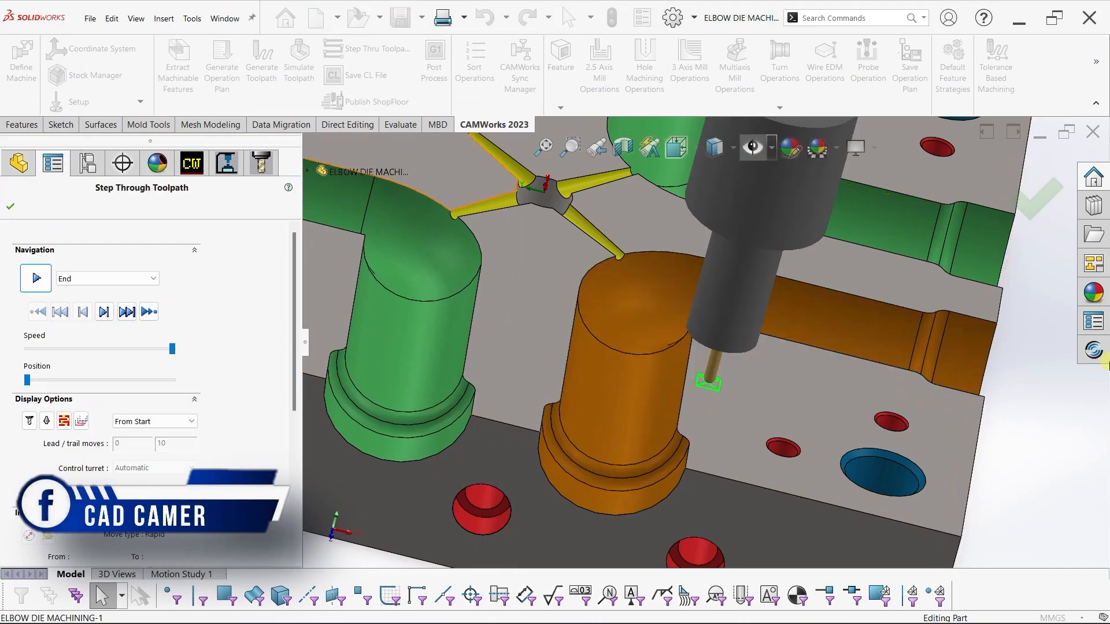
# Step through the ramp-linked toolpath at reduced speed, advance to a later portion of the cut, and close the simulation
pyautogui.moveTo(27, 380); pyautogui.dragTo(38, 380)
pyautogui.moveTo(172, 349); pyautogui.dragTo(158, 349)
pyautogui.click(36, 278)
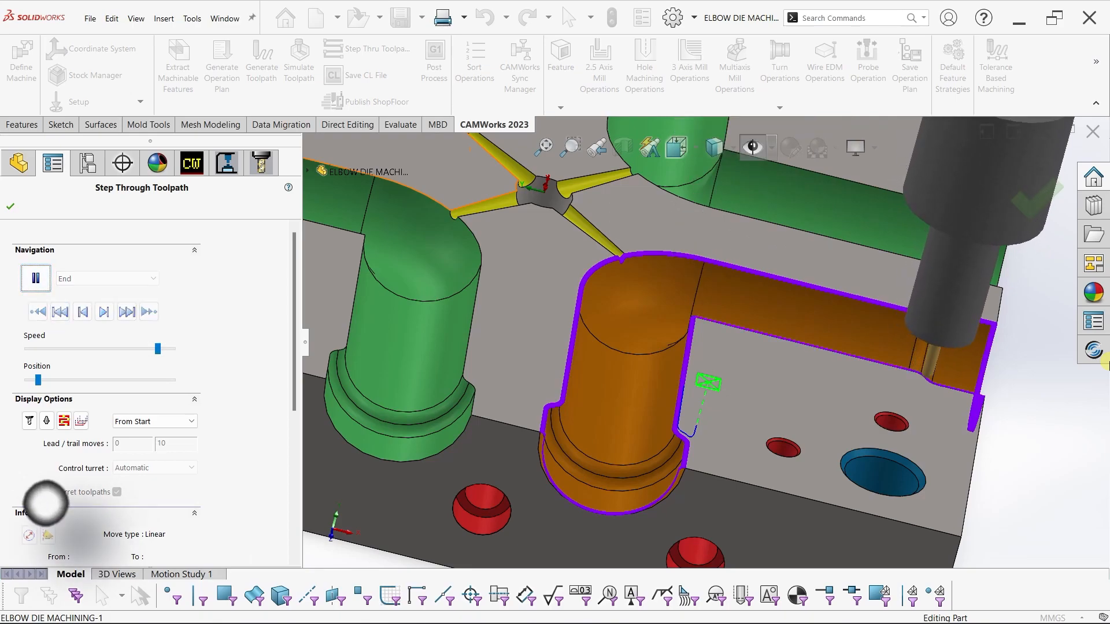
pyautogui.moveTo(158, 349); pyautogui.dragTo(164, 349)
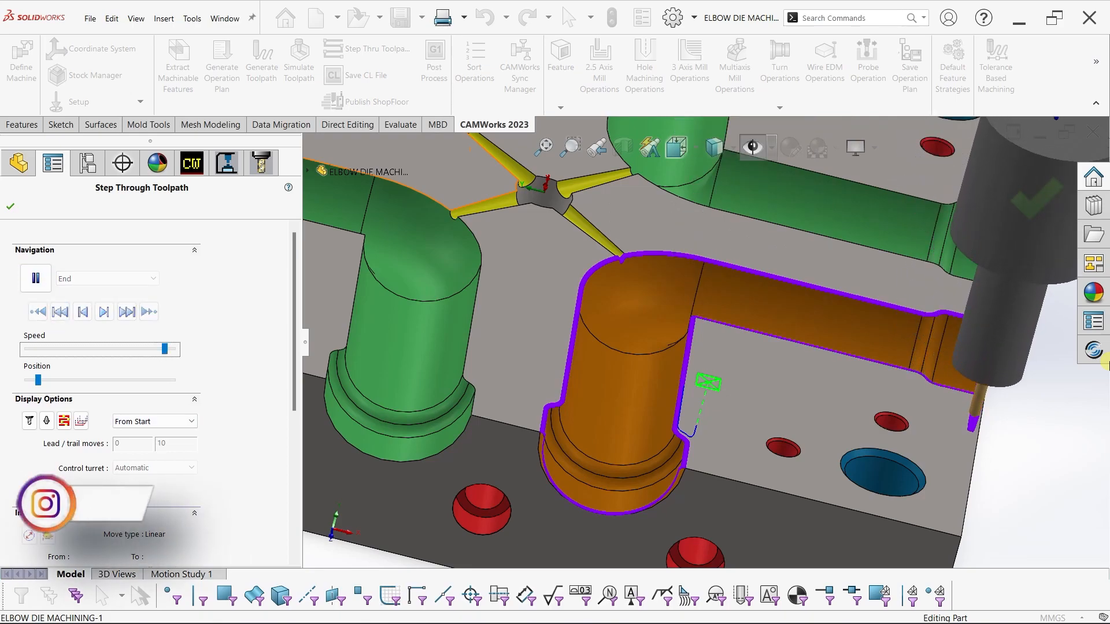
pyautogui.moveTo(38, 379); pyautogui.dragTo(95, 380)
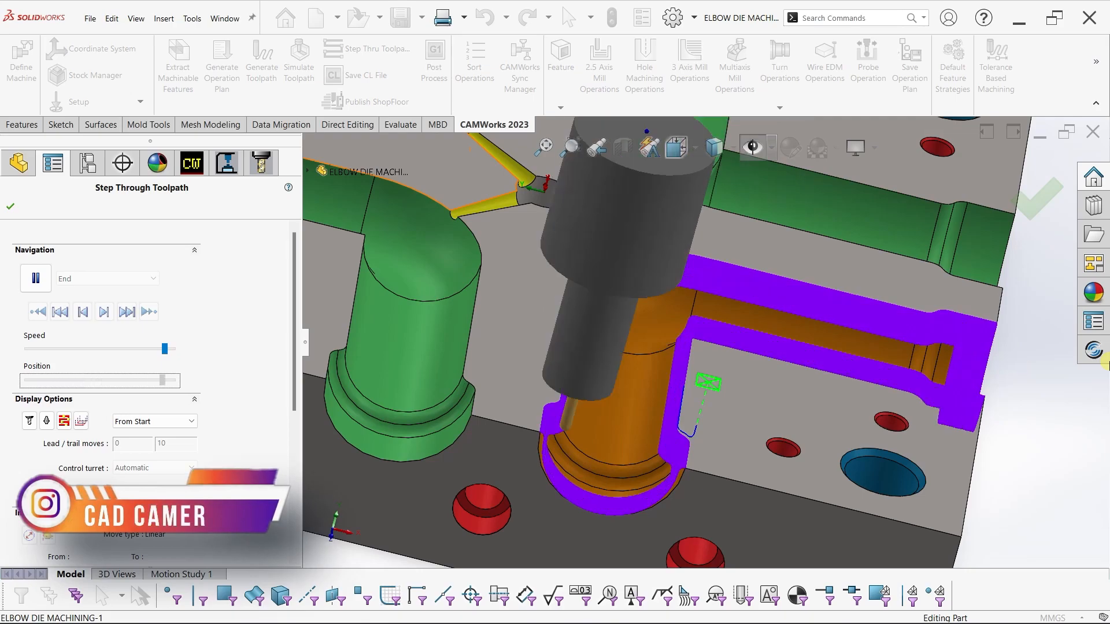
pyautogui.click(10, 207)
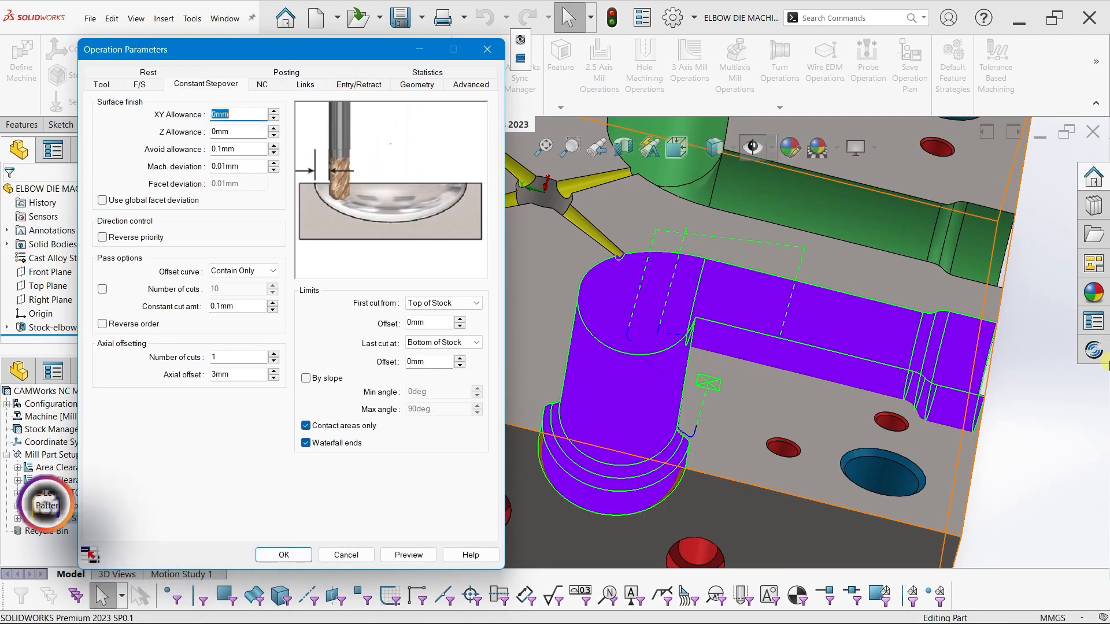
# Enable Reverse priority under direction control for the Constant Stepover operation and preview the regenerated toolpath
pyautogui.click(102, 237)
pyautogui.click(102, 238)
pyautogui.click(102, 238)
pyautogui.click(409, 555)
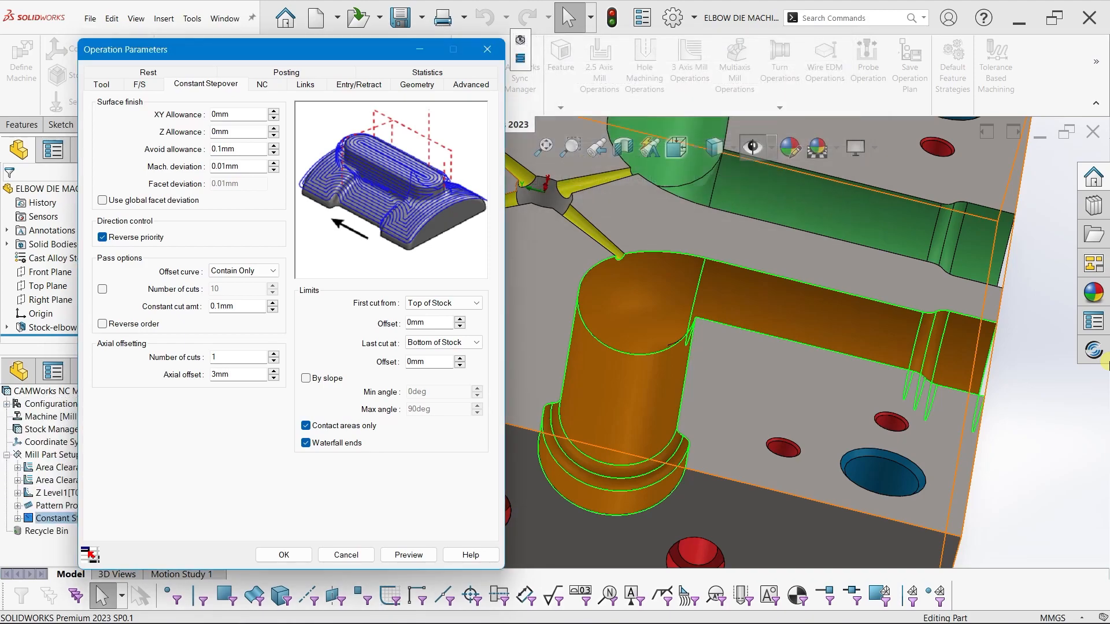
pyautogui.moveTo(808, 390); pyautogui.dragTo(723, 389, button='middle')
pyautogui.moveTo(1109, 365); pyautogui.dragTo(1109, 365, button='middle')
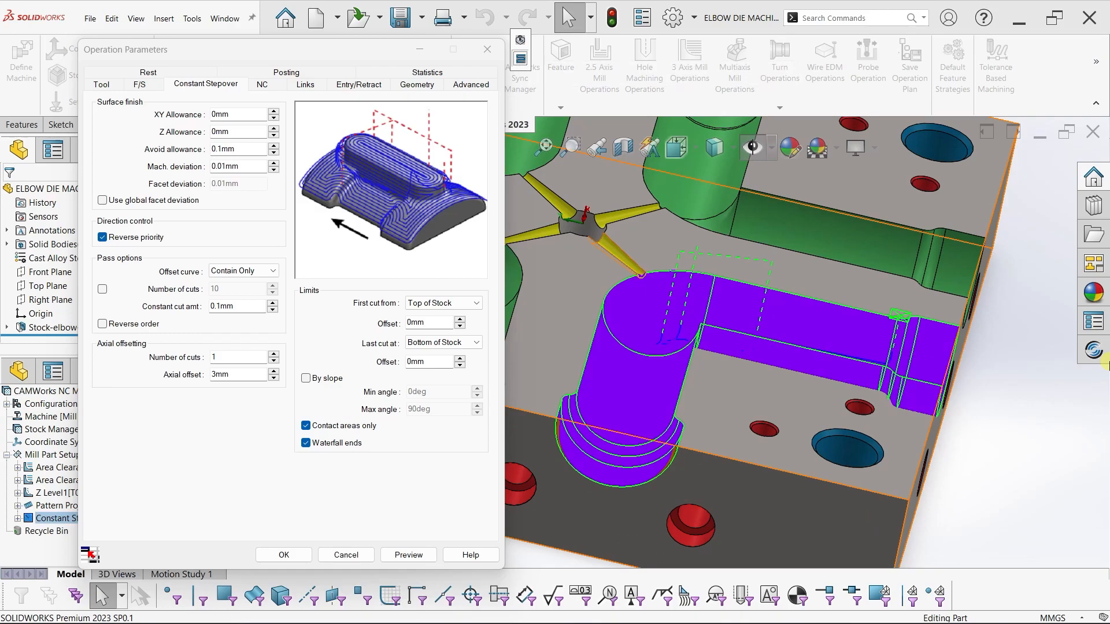
# Step through the reversed-priority toolpath at slightly reduced speed to check the cutting sequence, and close the simulation
pyautogui.click(420, 49)
pyautogui.moveTo(27, 381); pyautogui.dragTo(34, 380)
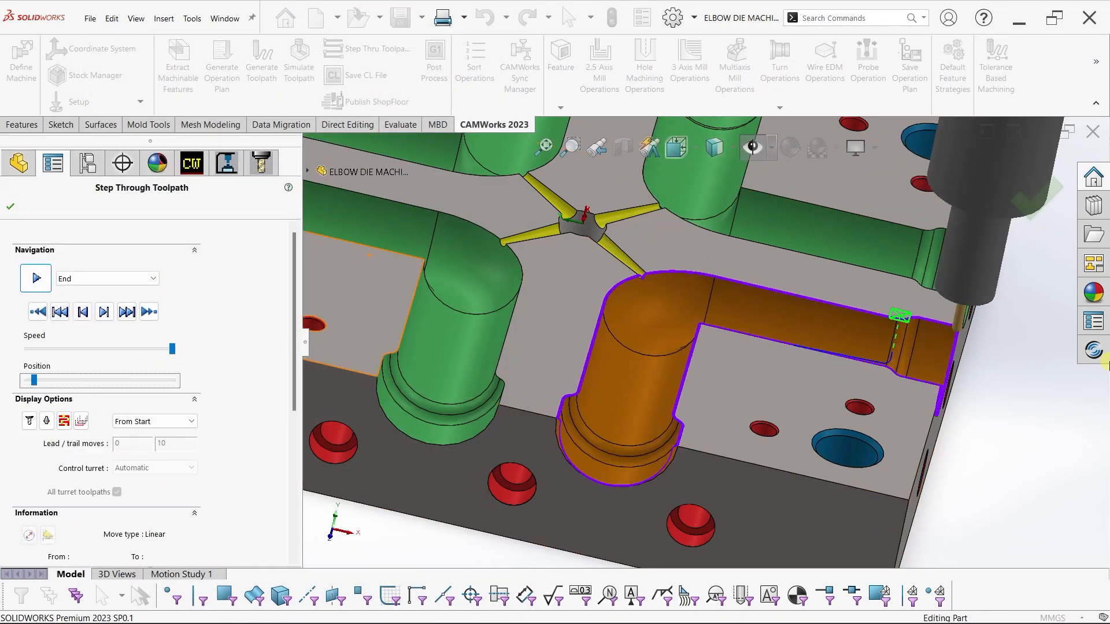
pyautogui.moveTo(172, 349); pyautogui.dragTo(170, 349)
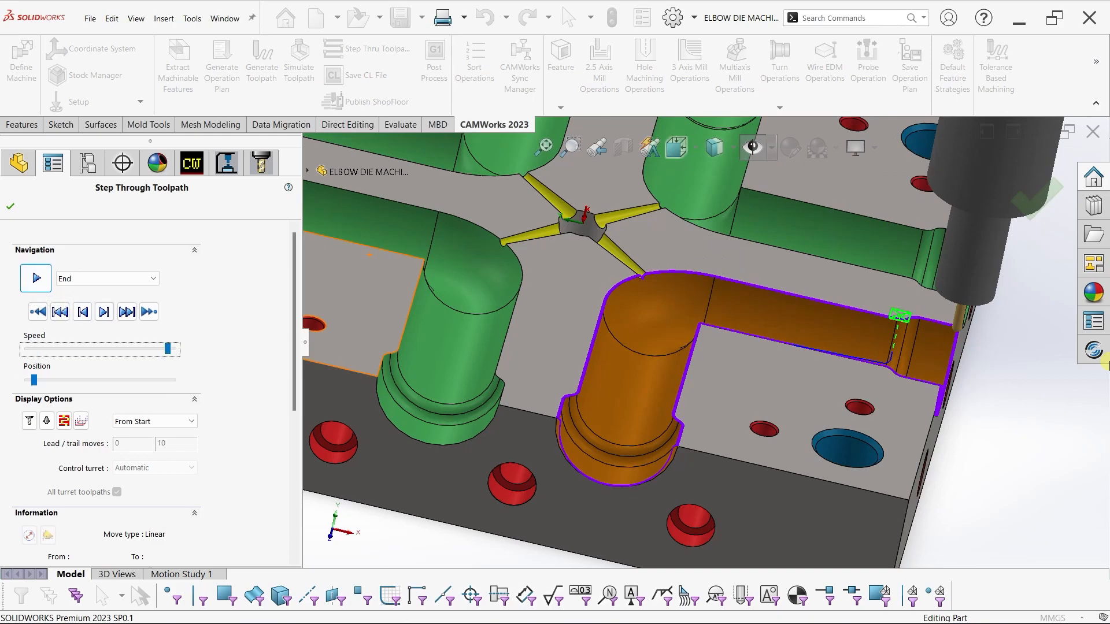
pyautogui.click(36, 278)
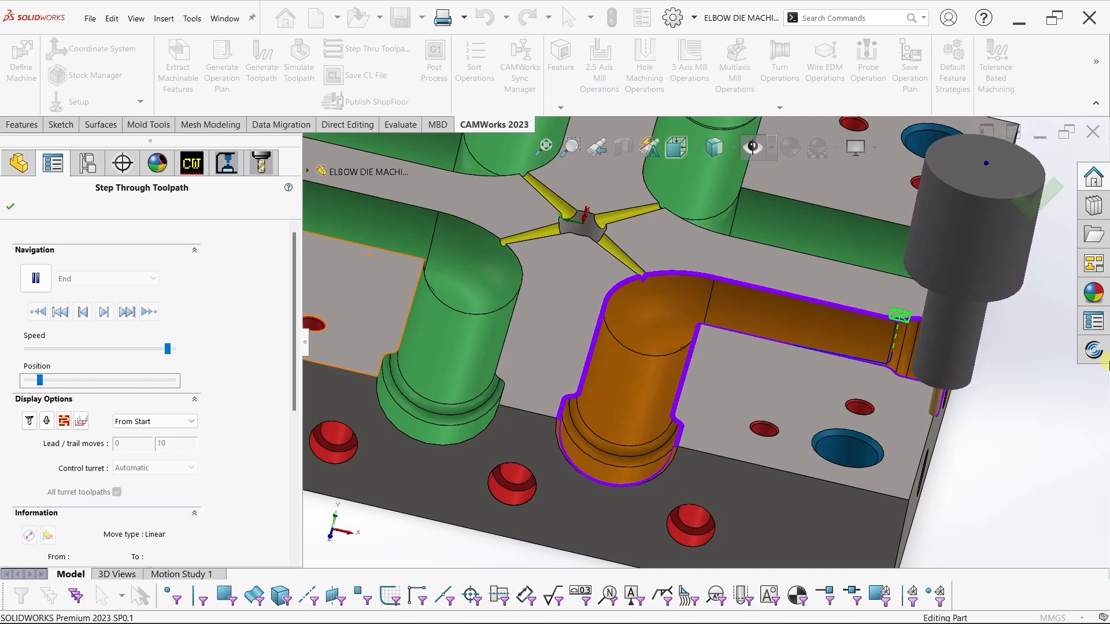
pyautogui.moveTo(750, 389); pyautogui.dragTo(703, 389, button='middle')
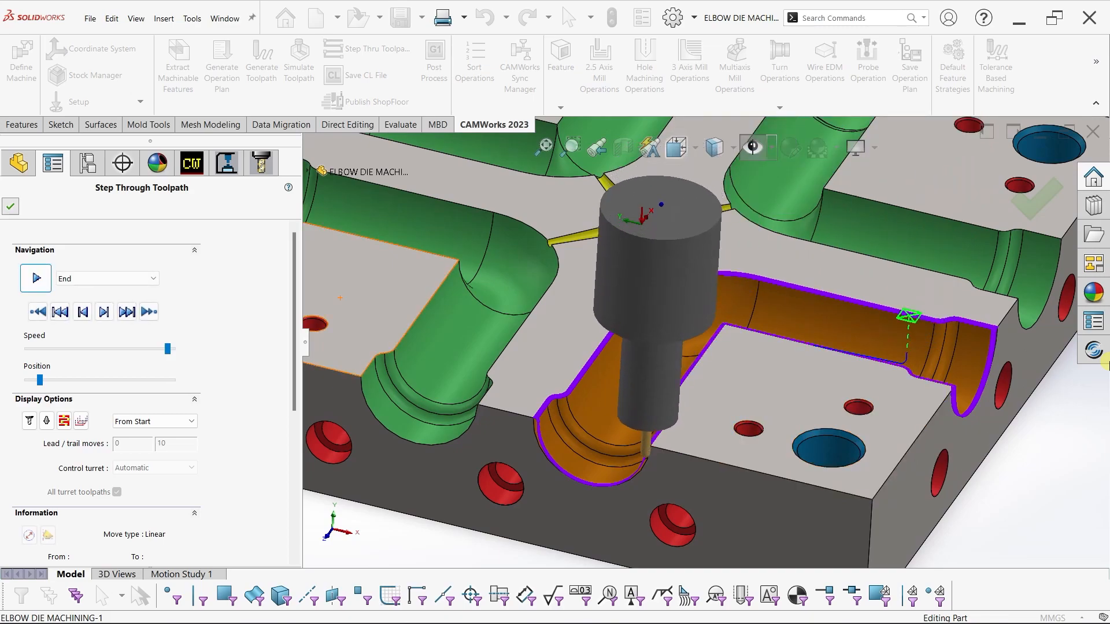
pyautogui.press('Return')
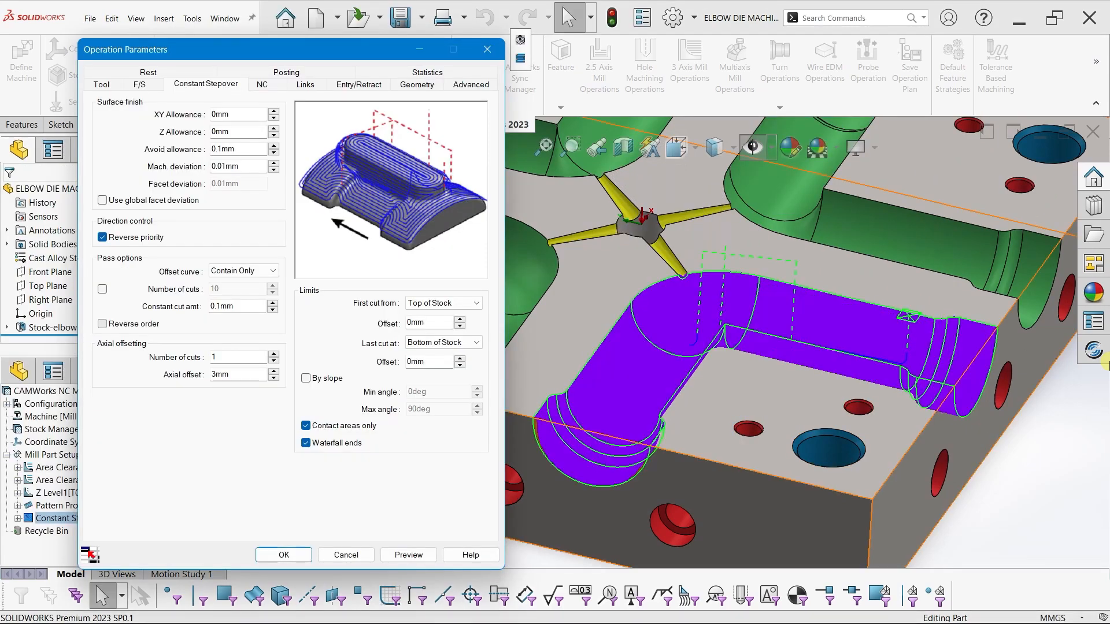
# Enable Reverse order in the pass options and preview the recalculated toolpath on the elbow cavity
pyautogui.press('space')
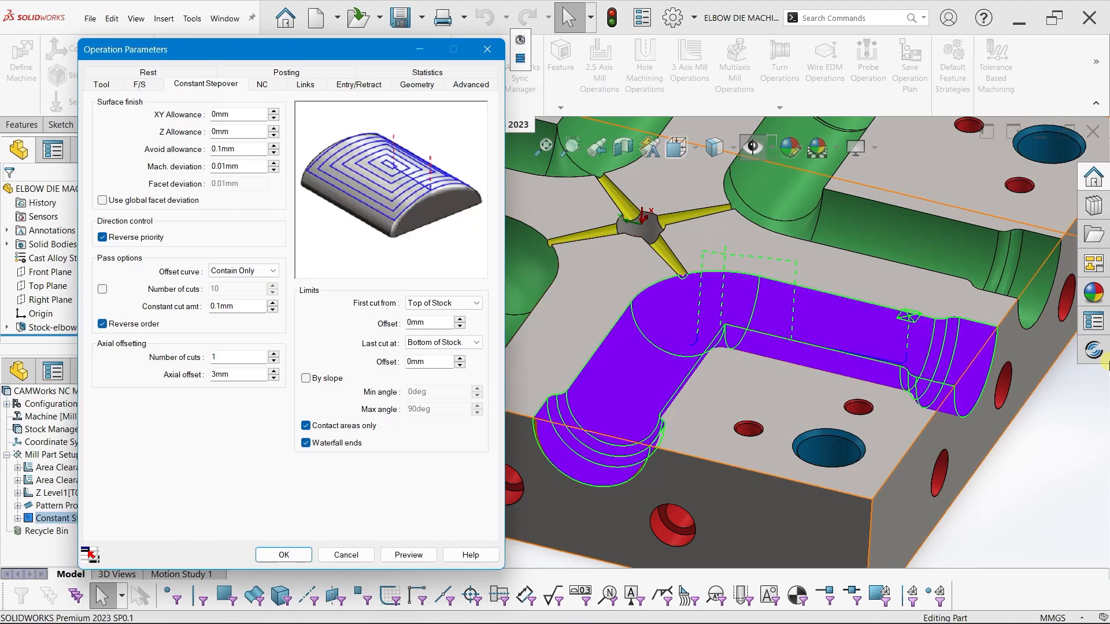
pyautogui.press('Return')
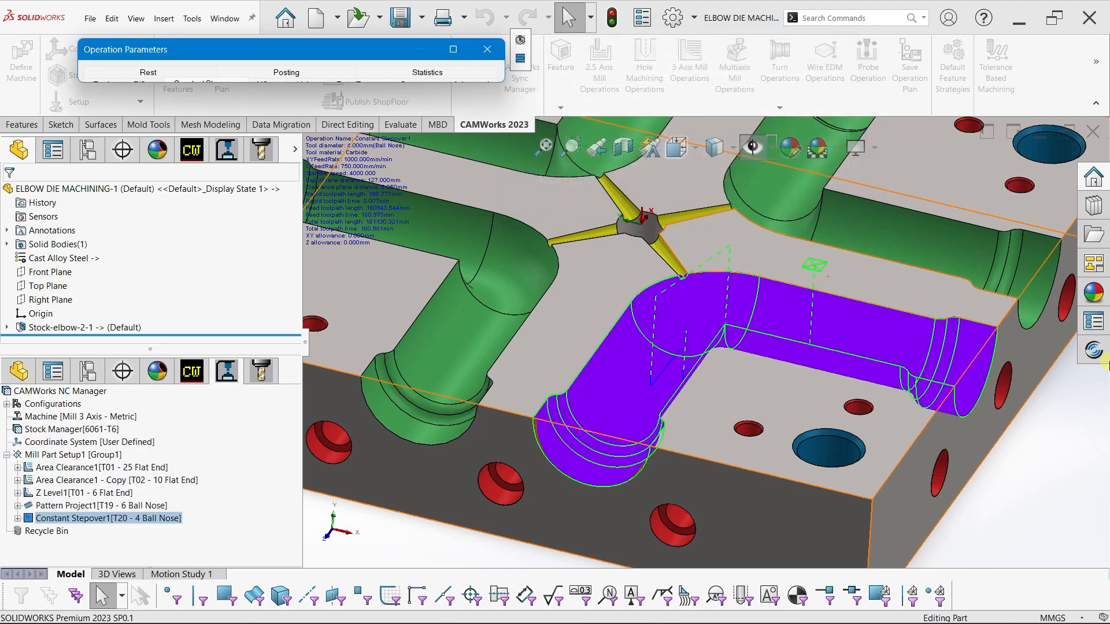
pyautogui.scroll(-3, 831, 318)
pyautogui.moveTo(830, 318); pyautogui.dragTo(862, 333, button='middle')
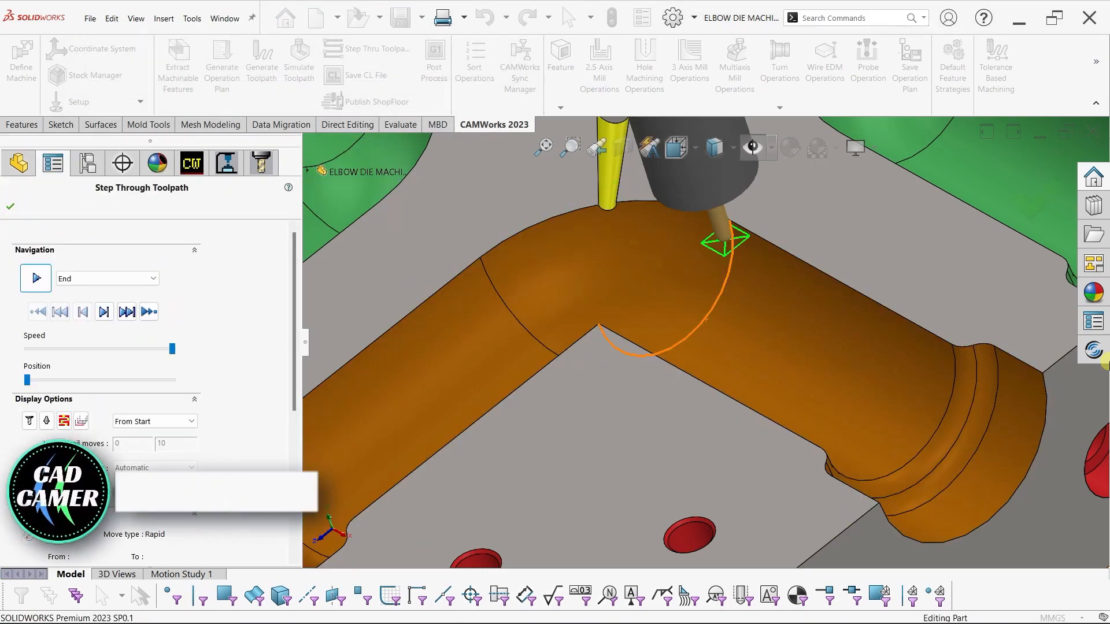
# Step through the reversed-order toolpath at slightly reduced speed, advance to the end of the cut, and close the simulation
pyautogui.click(163, 350)
pyautogui.click(36, 278)
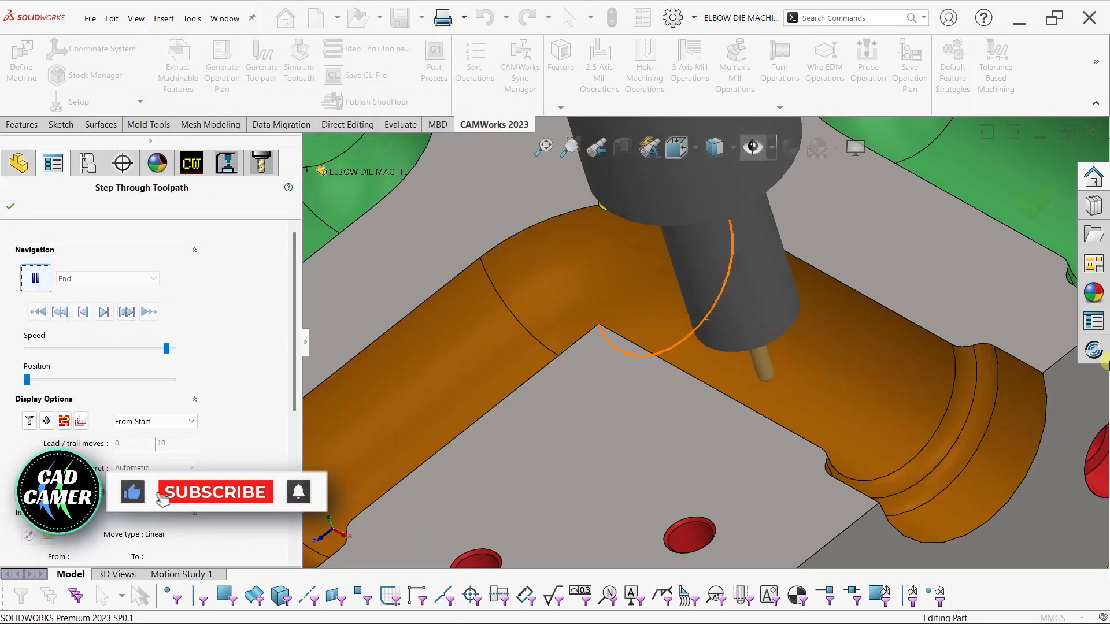
pyautogui.moveTo(167, 350); pyautogui.dragTo(169, 350)
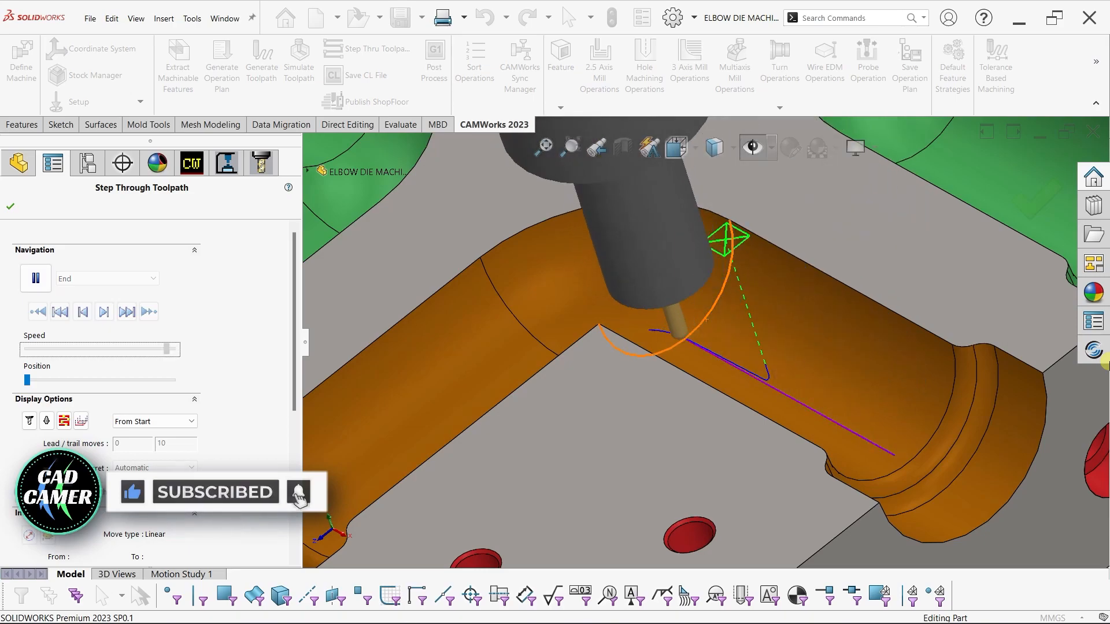
pyautogui.press('Right')
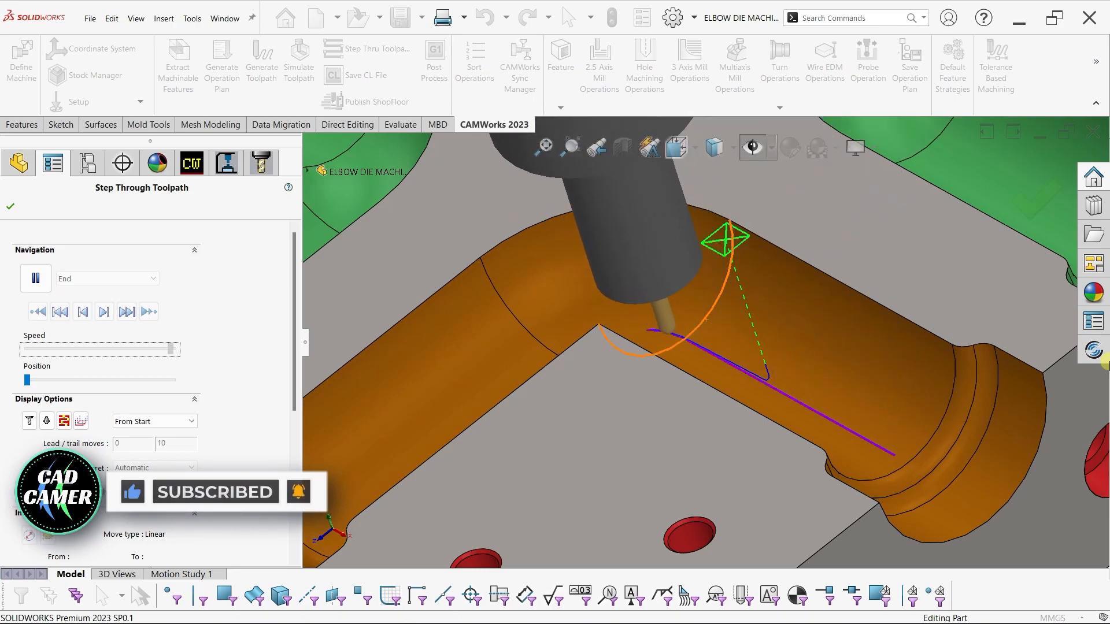
pyautogui.moveTo(27, 380); pyautogui.dragTo(39, 380)
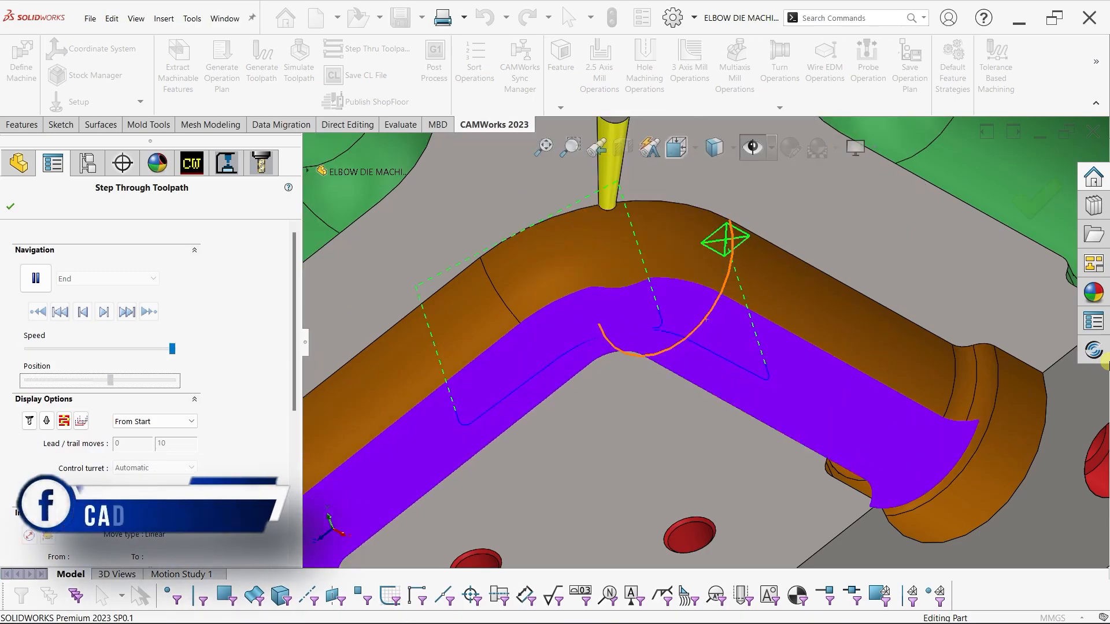
pyautogui.scroll(5, 706, 343)
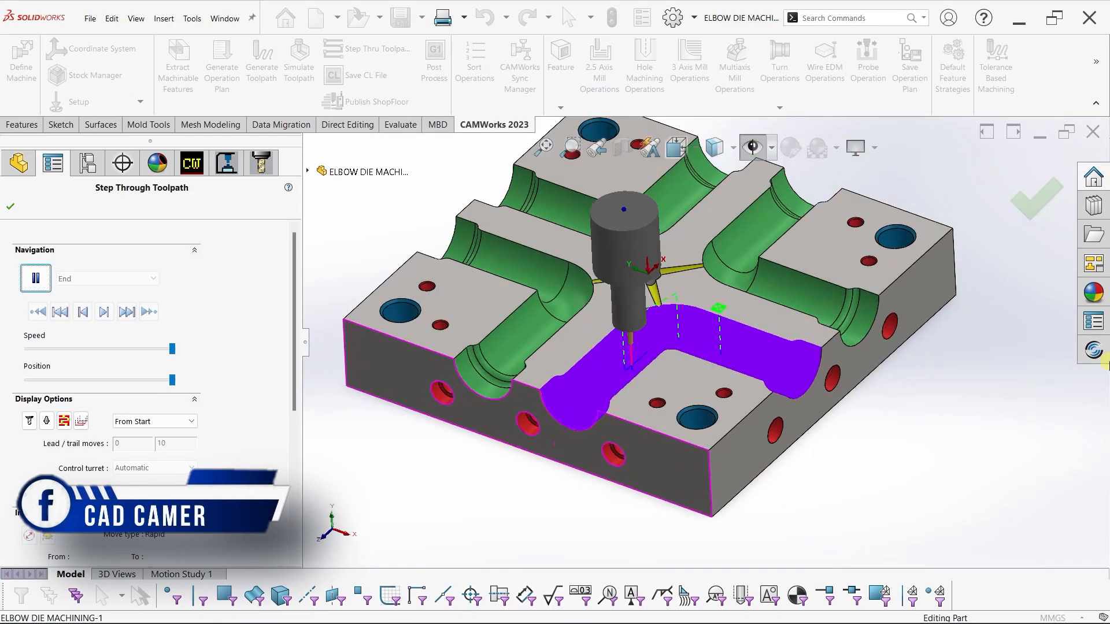
pyautogui.press('Escape')
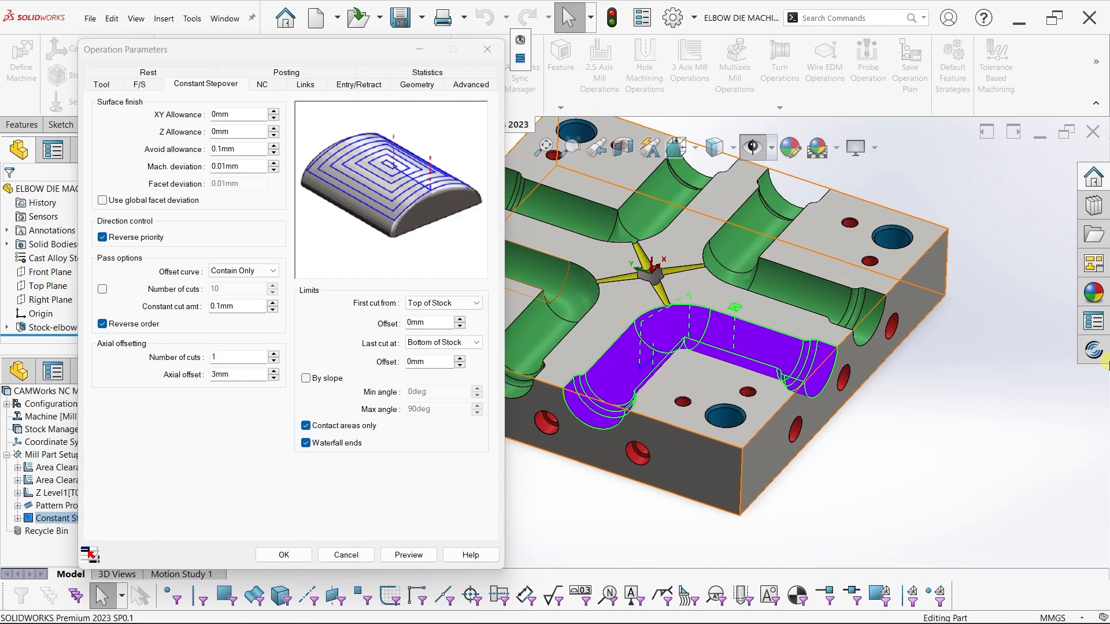
# Examine the pass spacing and pattern of the previewed Constant Stepover toolpath at the elbow's inner bend, close up and from farther away
pyautogui.scroll(-8, 678, 333)
pyautogui.scroll(-1, 636, 275)
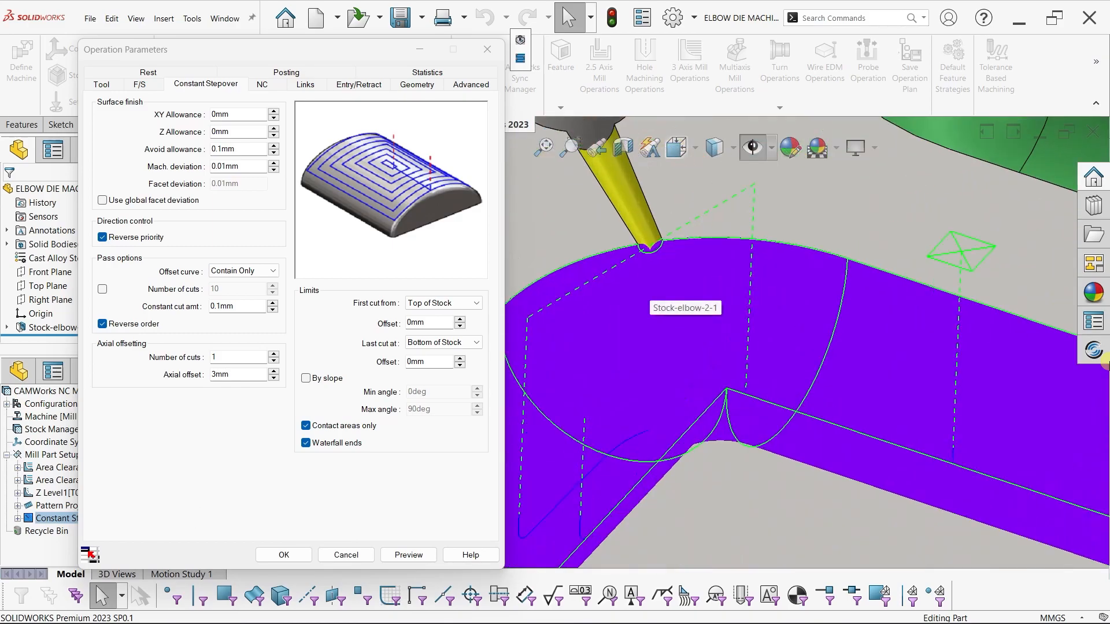
pyautogui.scroll(-6, 665, 254)
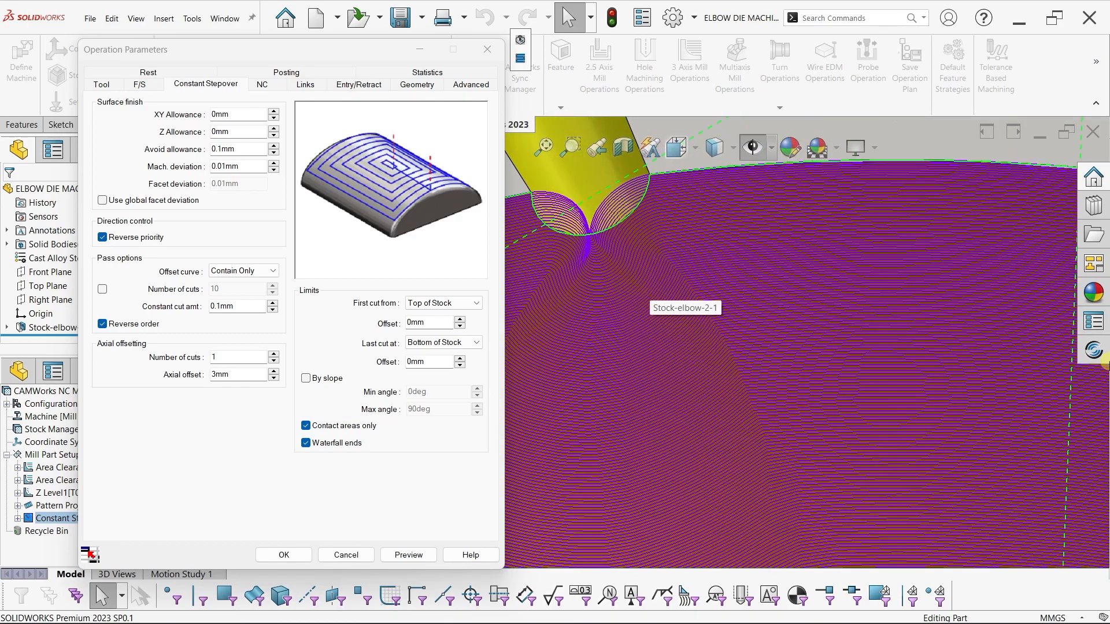
pyautogui.scroll(3, 665, 289)
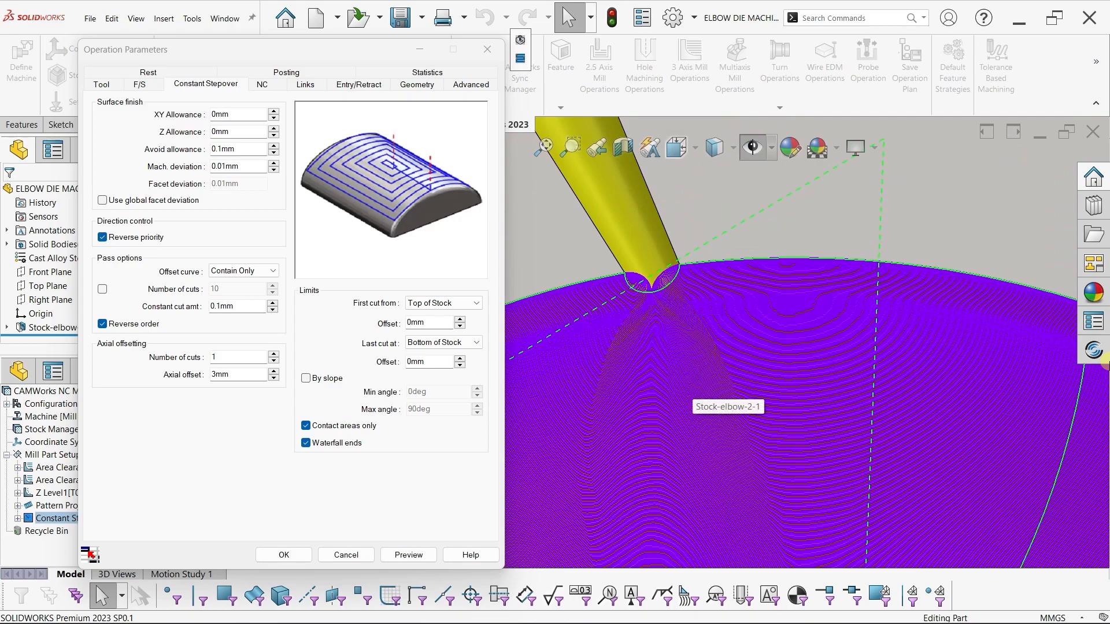
pyautogui.scroll(3, 691, 396)
pyautogui.scroll(4, 691, 399)
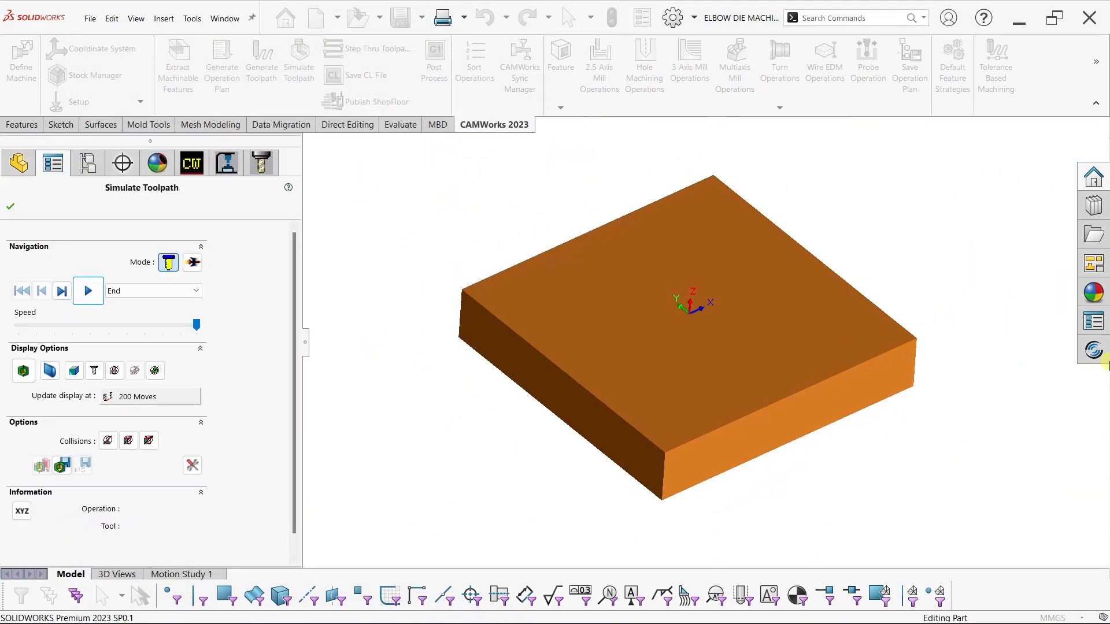
# Run the Constant Stepover material-removal simulation with the stopping point set to Up to Current
pyautogui.click(153, 291)
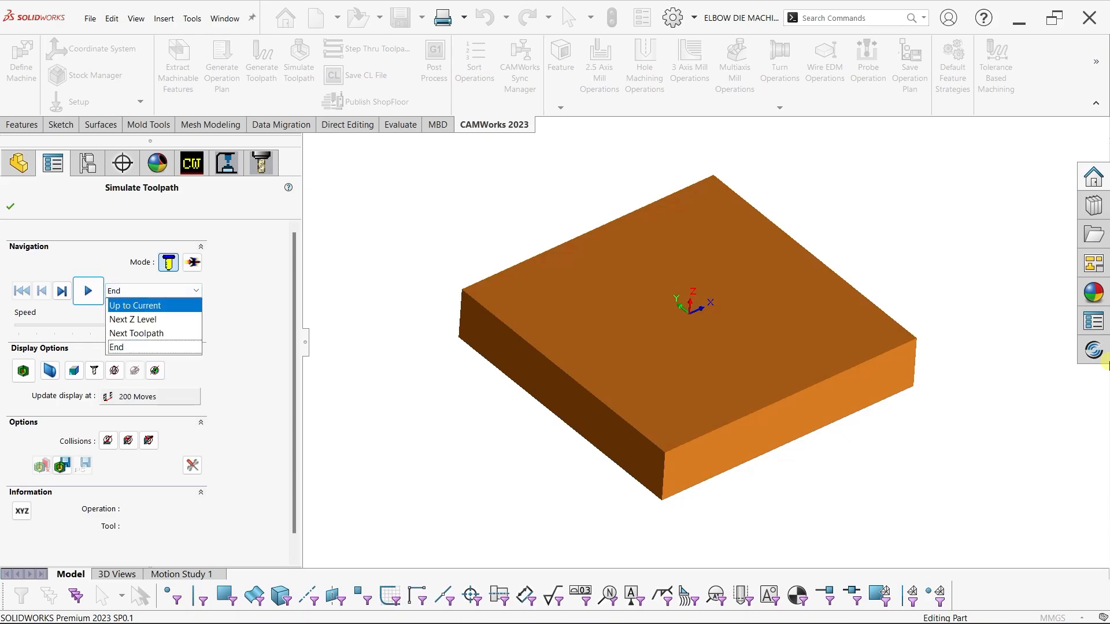
pyautogui.click(124, 303)
pyautogui.click(88, 290)
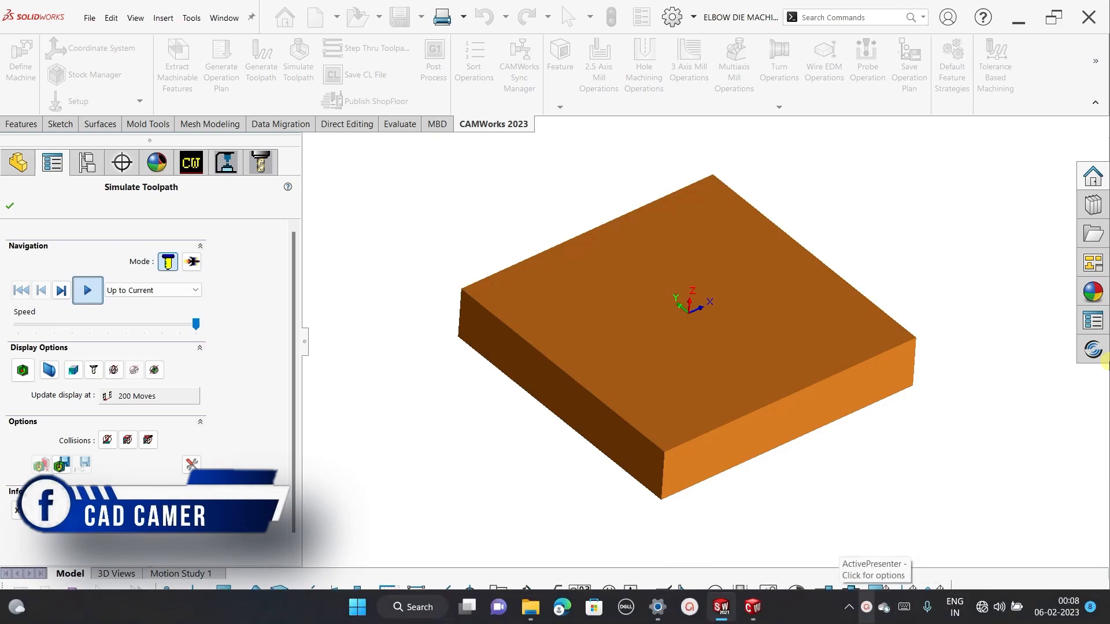
pyautogui.click(866, 607)
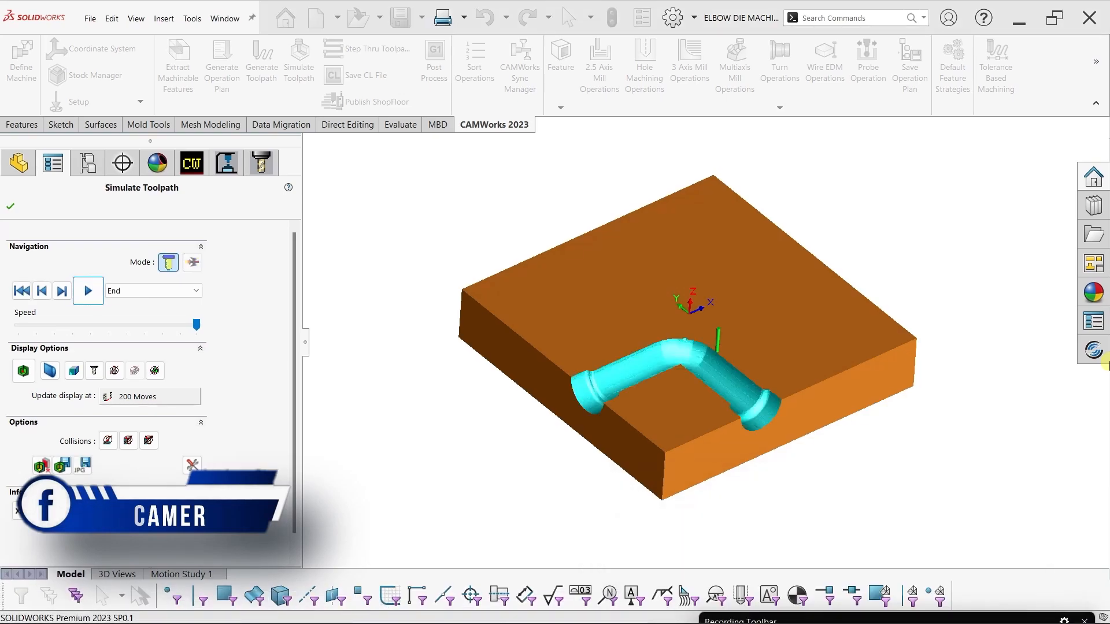
# Play the Constant Stepover simulation to the end, starting at slightly reduced speed and returning to full speed, and inspect the elbow cavity
pyautogui.scroll(-1, 706, 394)
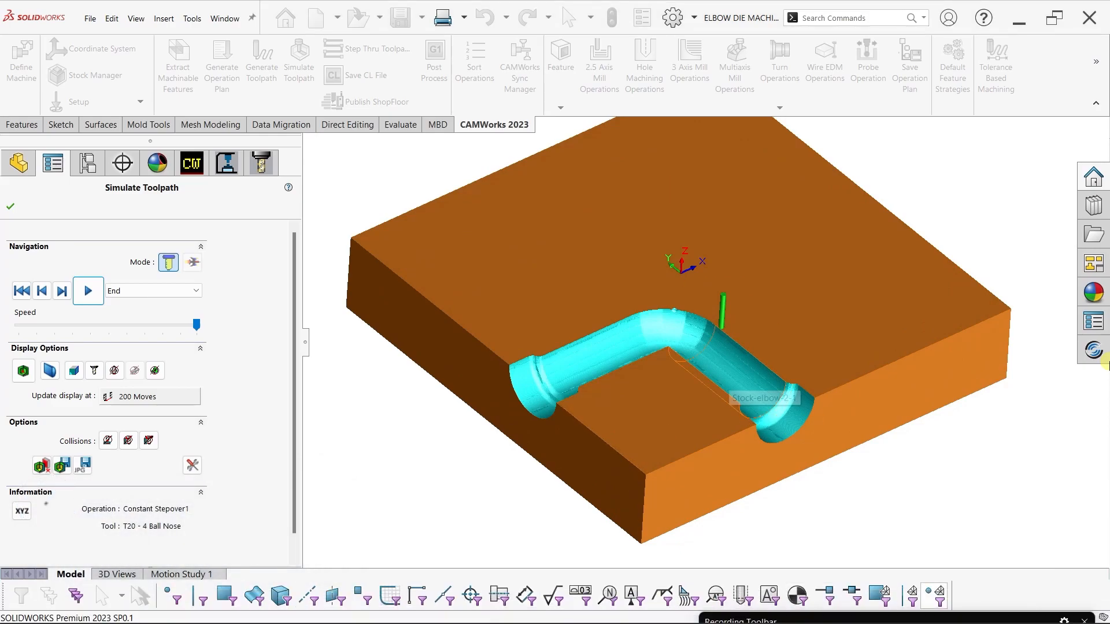
pyautogui.scroll(-2, 711, 376)
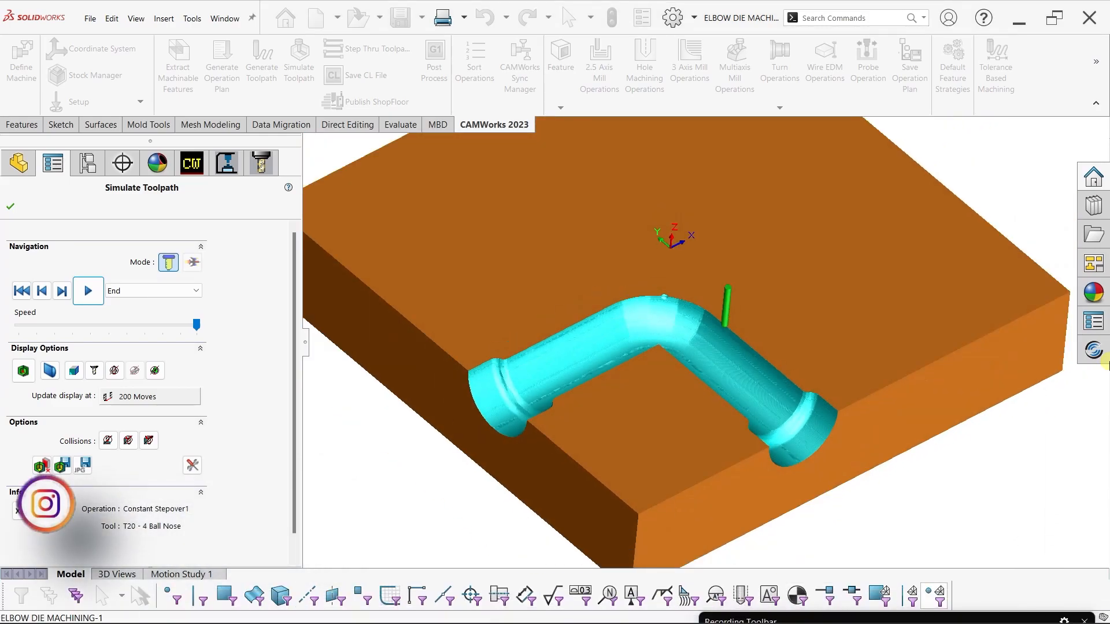
pyautogui.moveTo(197, 325); pyautogui.dragTo(193, 326)
pyautogui.click(88, 290)
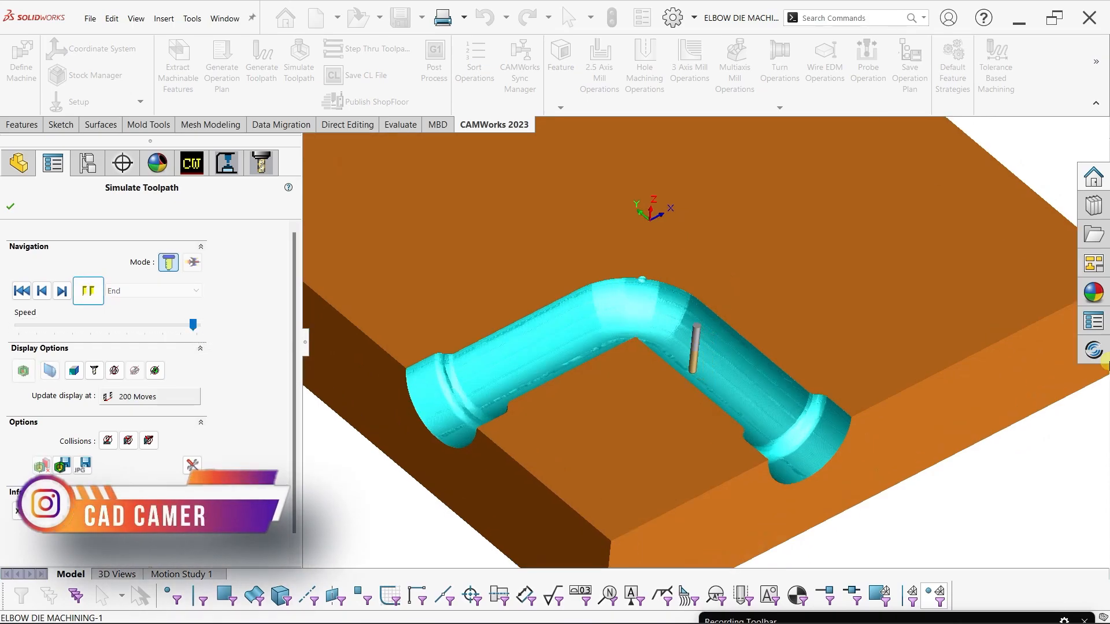
pyautogui.moveTo(193, 326); pyautogui.dragTo(196, 326)
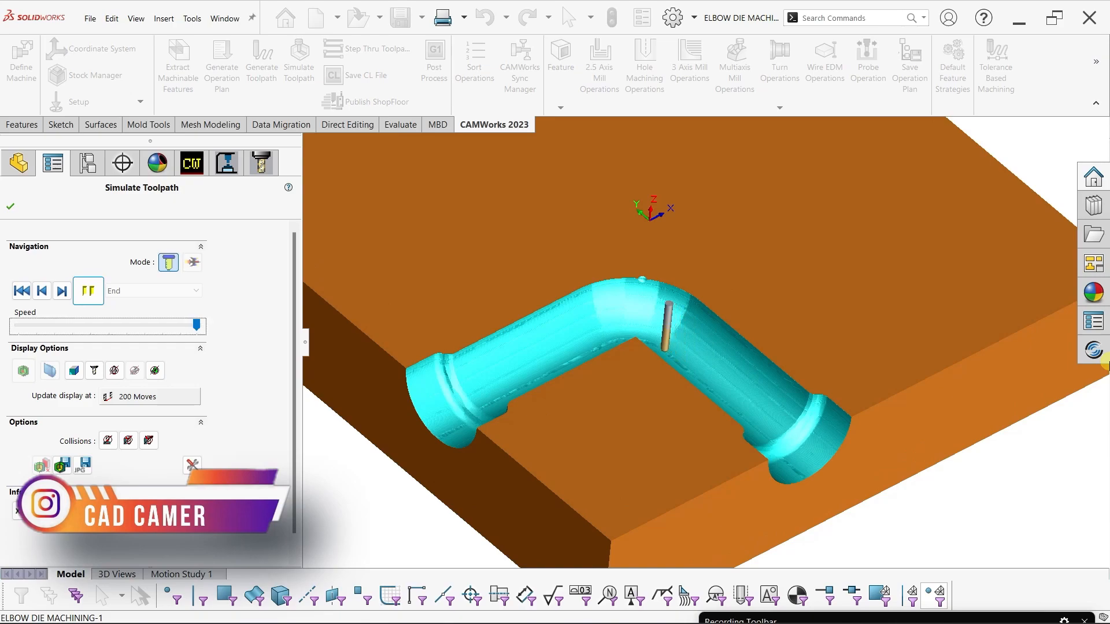
pyautogui.scroll(-2, 649, 352)
pyautogui.scroll(-5, 683, 346)
pyautogui.scroll(8, 707, 342)
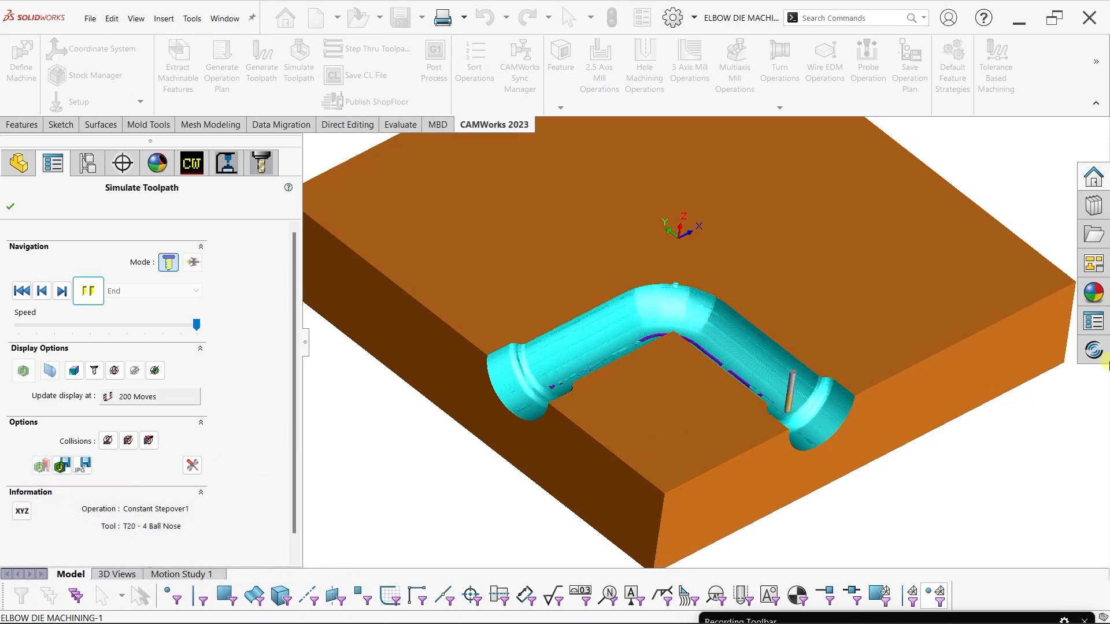
# Highlight the operation and tool names in the simulation information and check them against the running cut
pyautogui.doubleClick(189, 508)
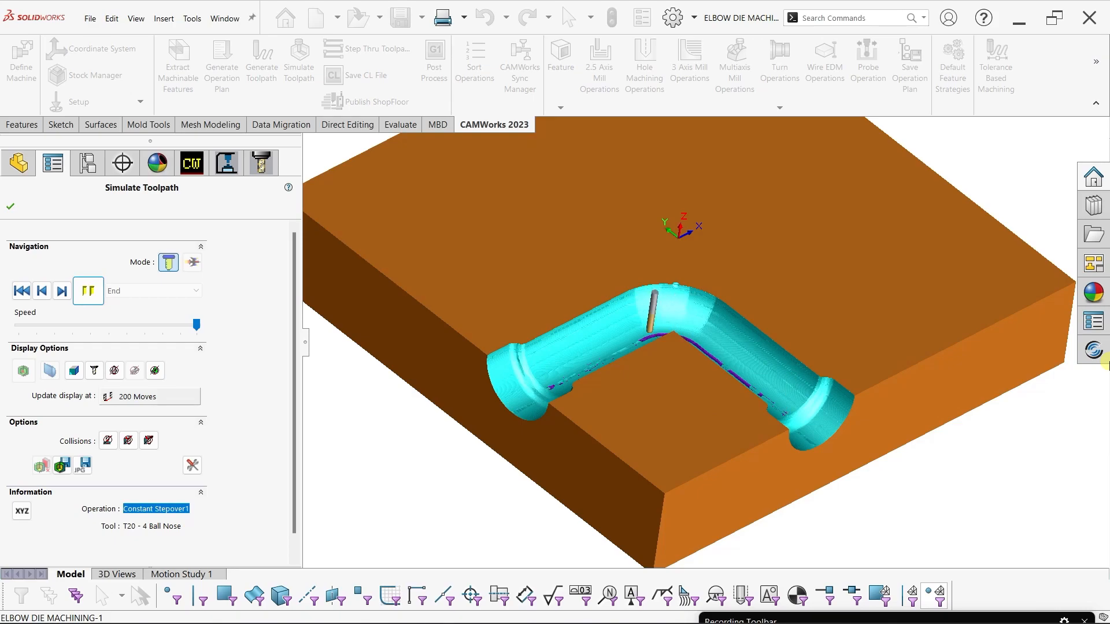
pyautogui.moveTo(183, 527); pyautogui.dragTo(137, 527)
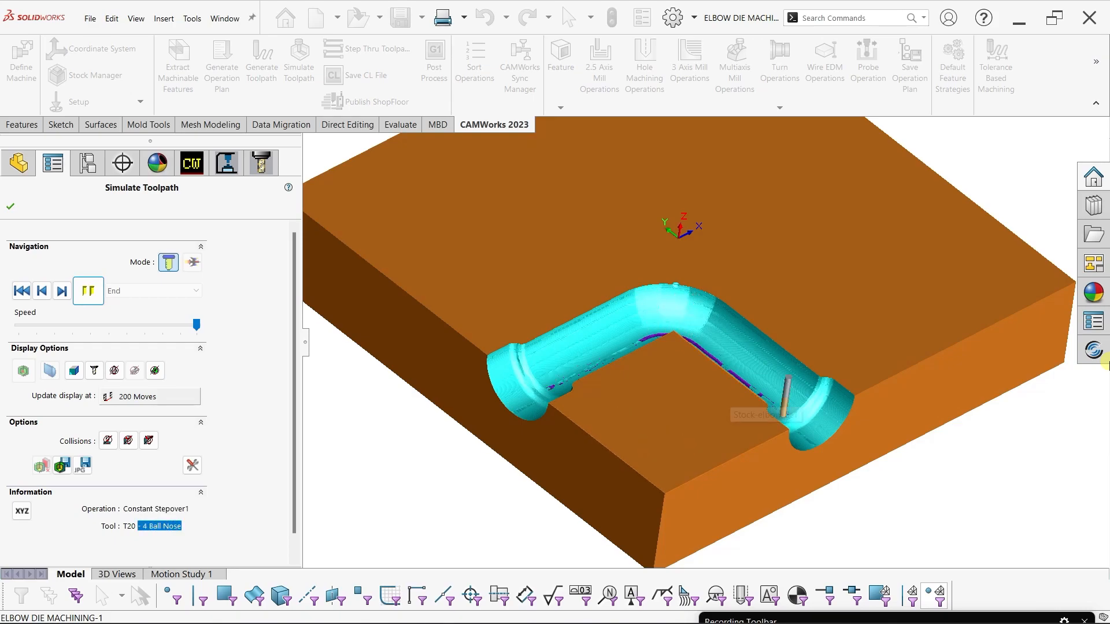
pyautogui.scroll(-1, 734, 405)
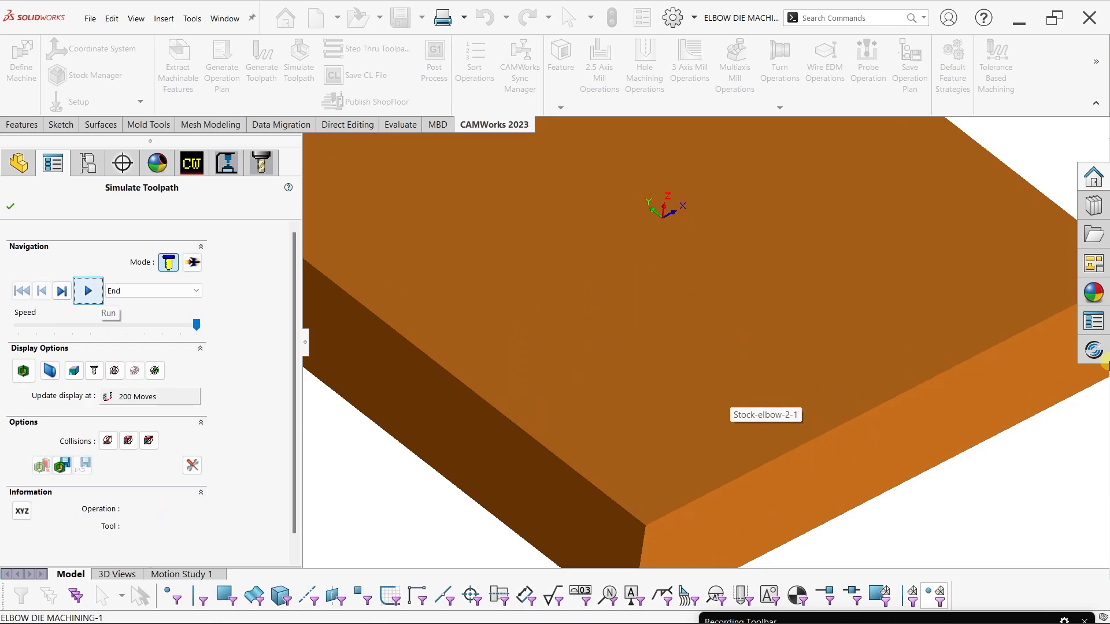
# Switch the simulation to Turbo mode, set the stopping point to Next Toolpath, and run the Constant Stepover cut
pyautogui.click(151, 291)
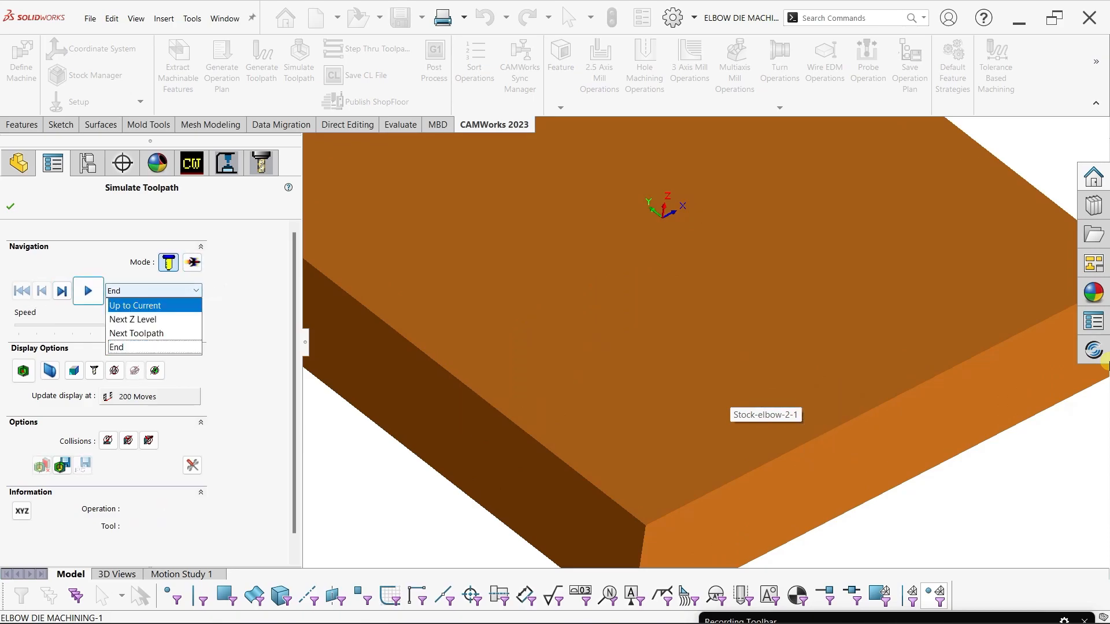
pyautogui.click(193, 262)
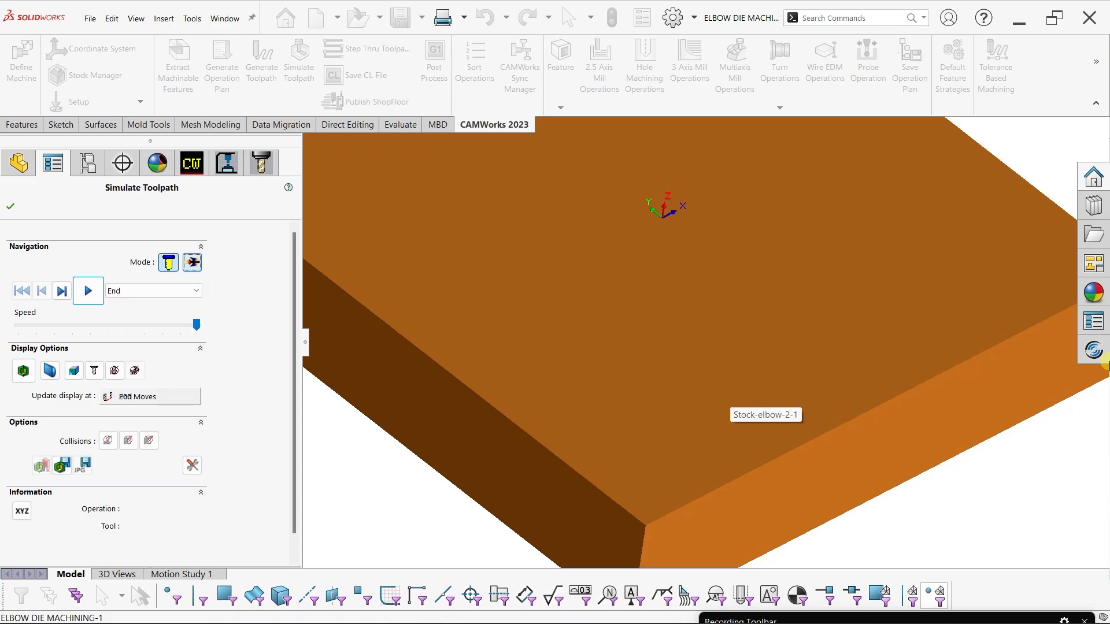
pyautogui.scroll(2, 1109, 365)
pyautogui.click(173, 290)
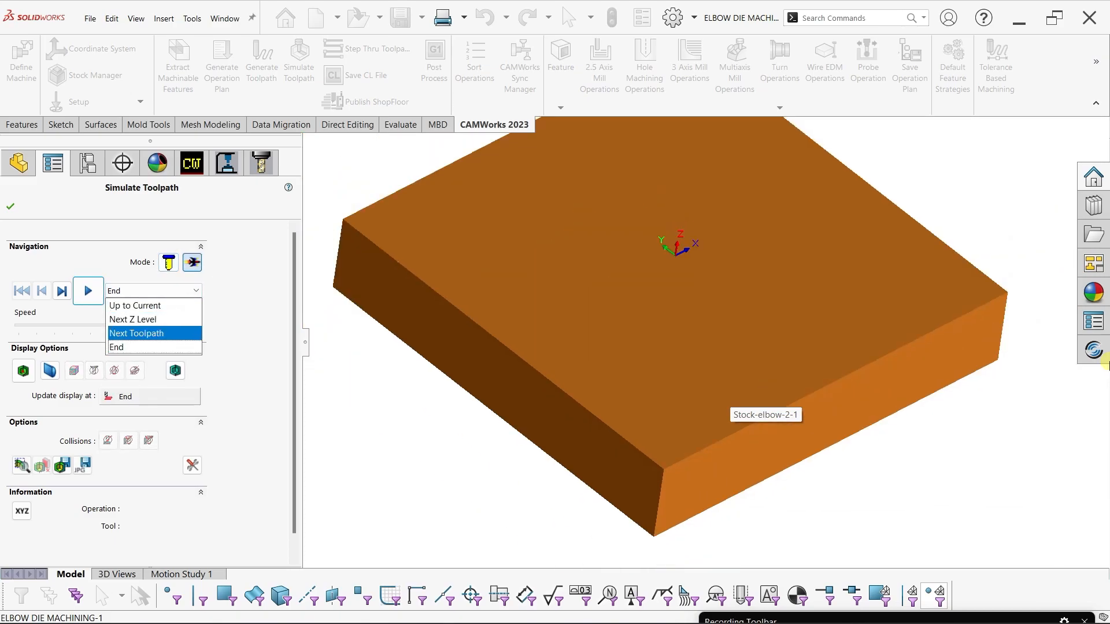
pyautogui.click(136, 333)
pyautogui.click(88, 291)
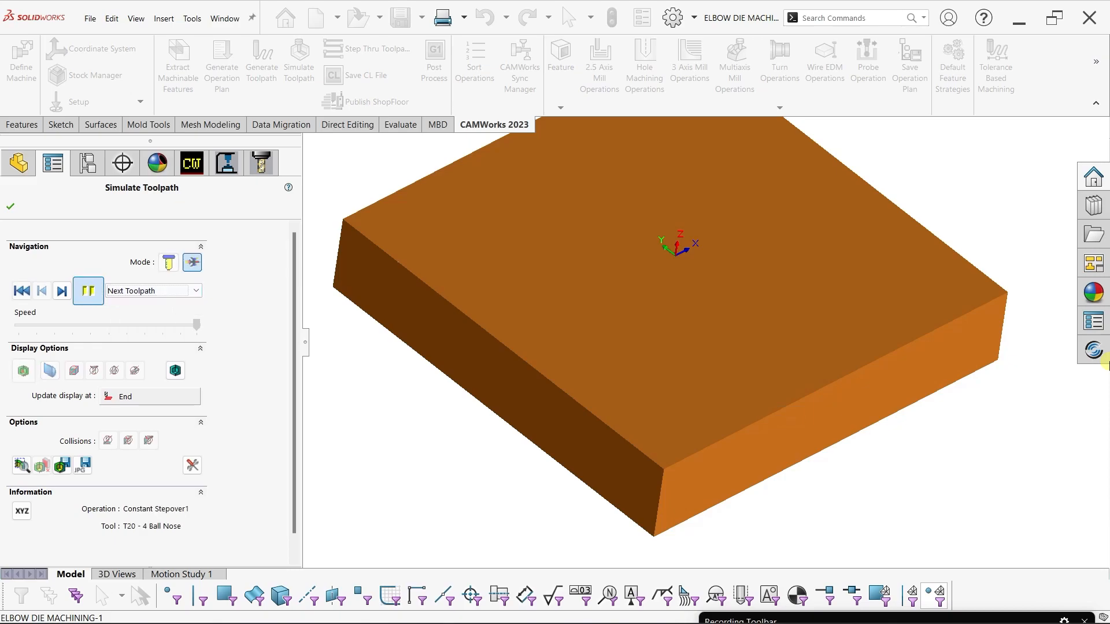
pyautogui.scroll(-3, 708, 326)
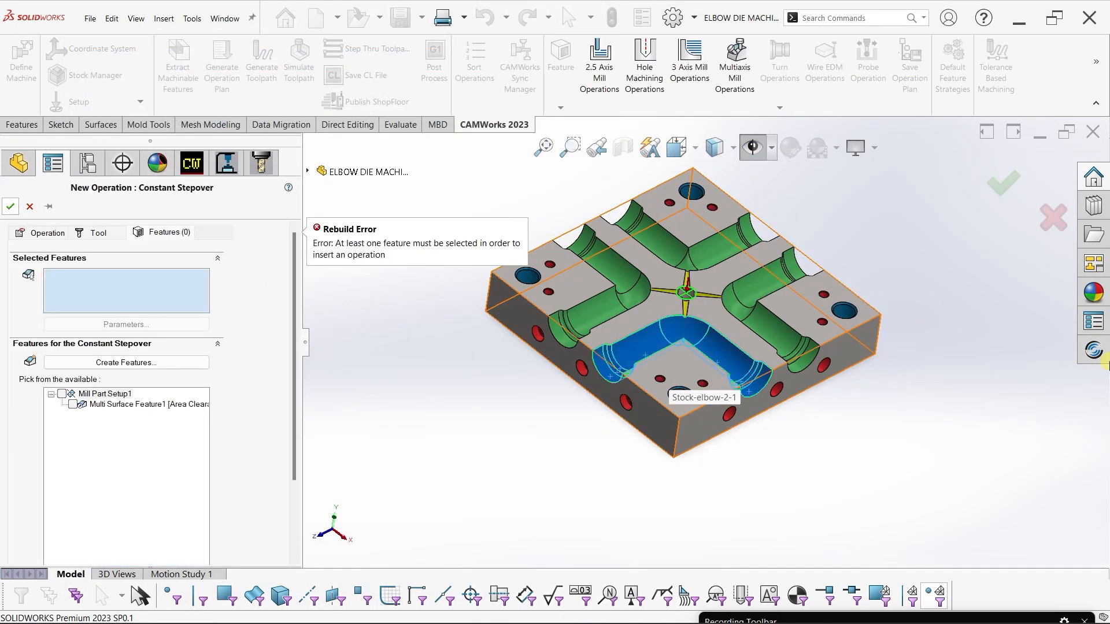
# Cancel the new Constant Stepover operation and simulate Mill Part Setup1 with Next Operation as the stopping point, running Area Clearance1
pyautogui.press('Escape')
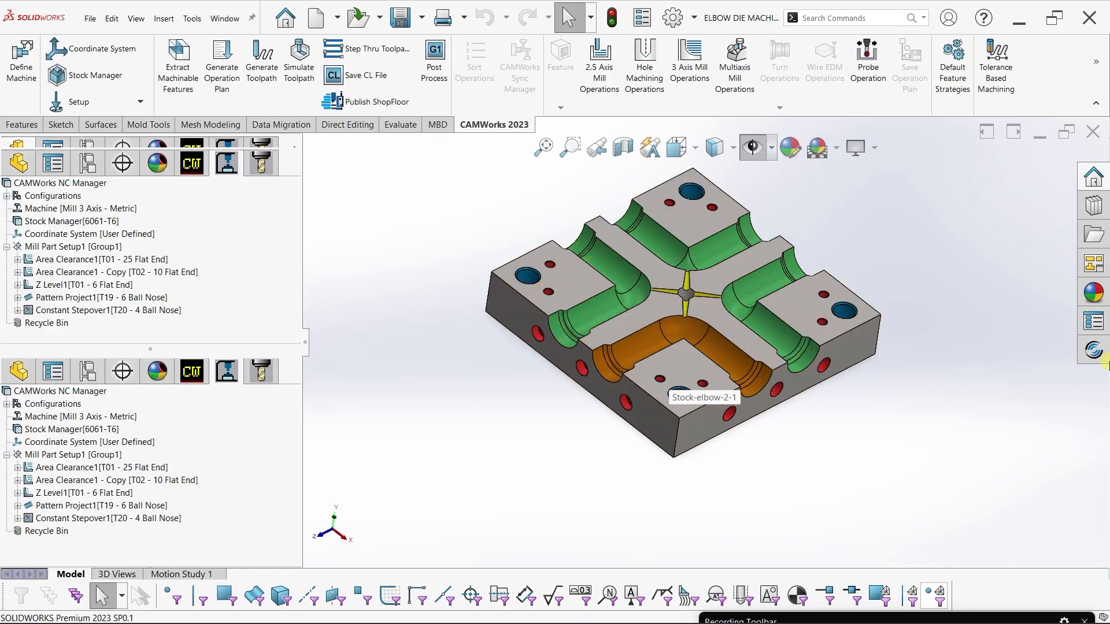
pyautogui.rightClick(58, 247)
pyautogui.click(144, 246)
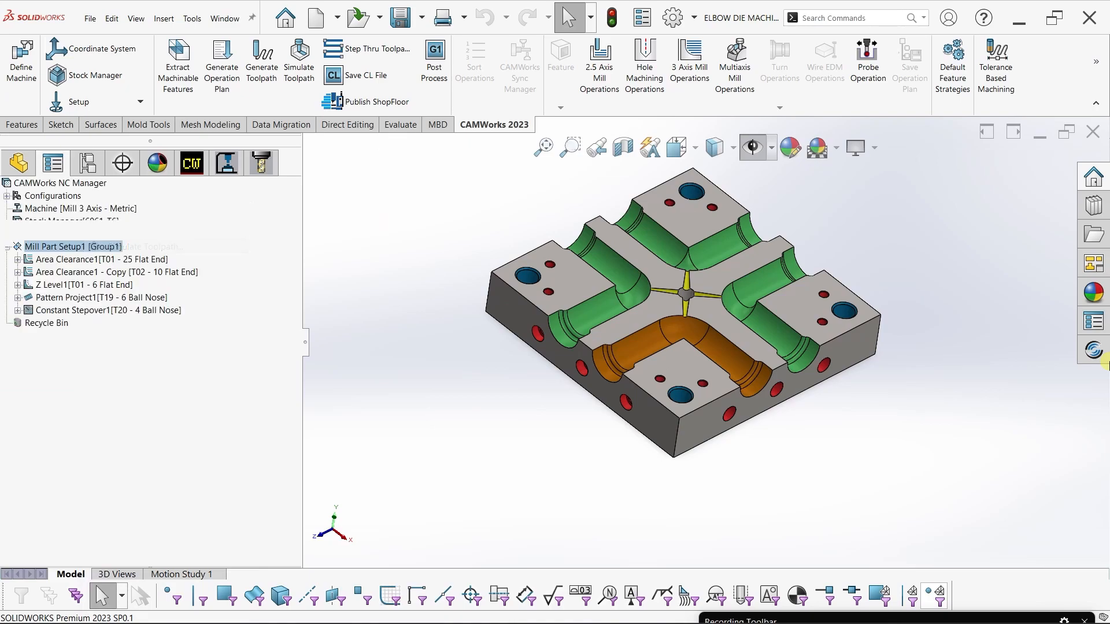
pyautogui.click(195, 290)
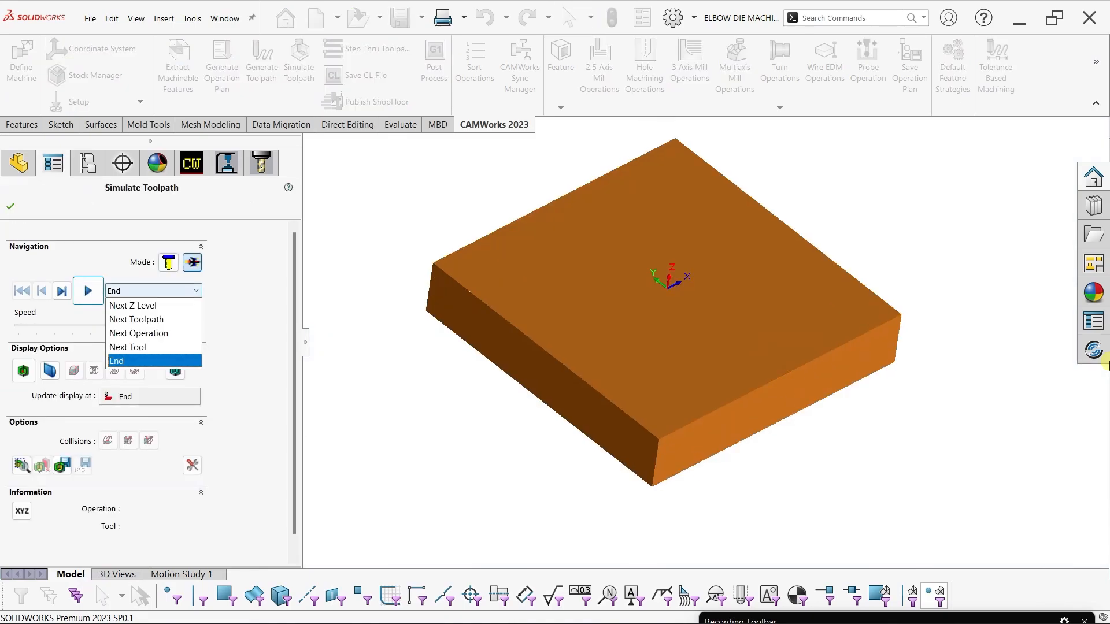
pyautogui.click(139, 334)
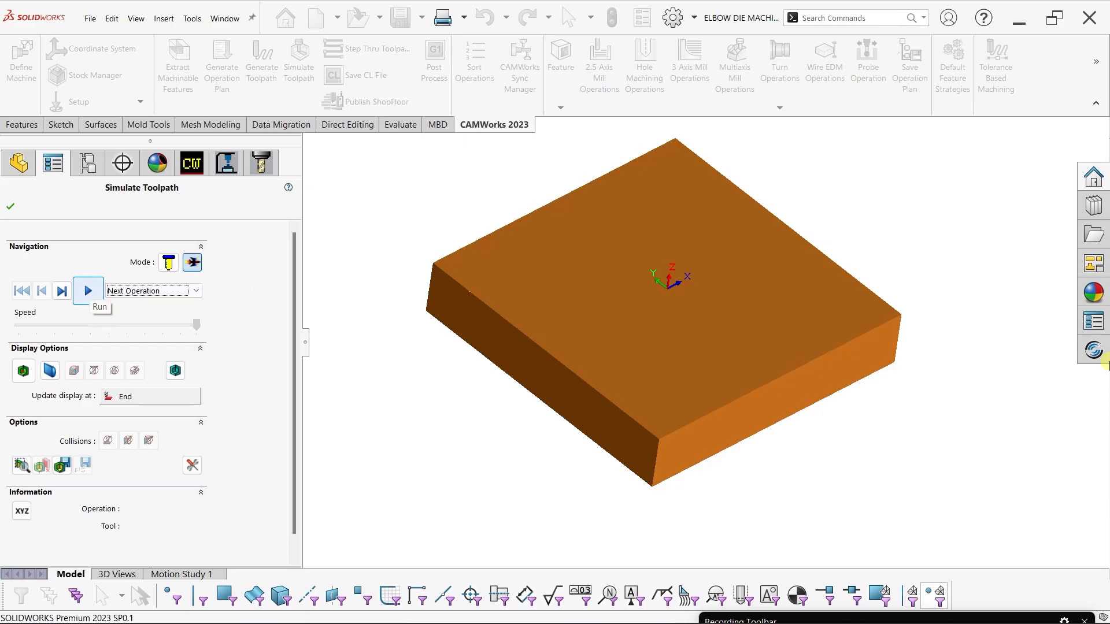
pyautogui.click(87, 290)
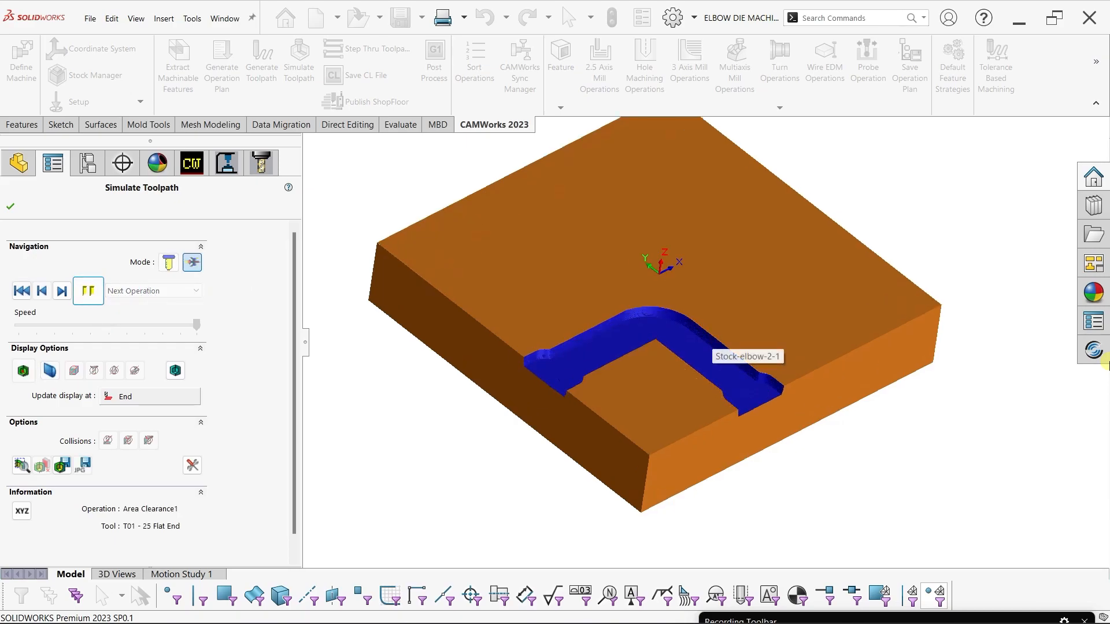
# Continue the setup simulation operation by operation through the copied Area Clearance and Z Level1, inspecting the elbow cavity after each cut
pyautogui.scroll(-1, 699, 362)
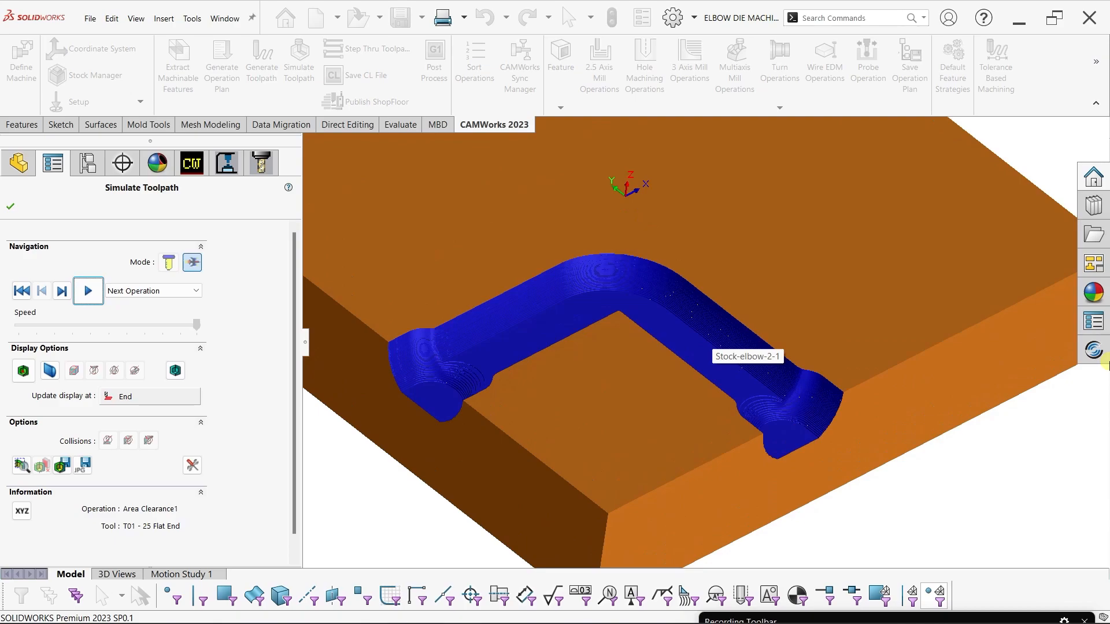
pyautogui.press('space')
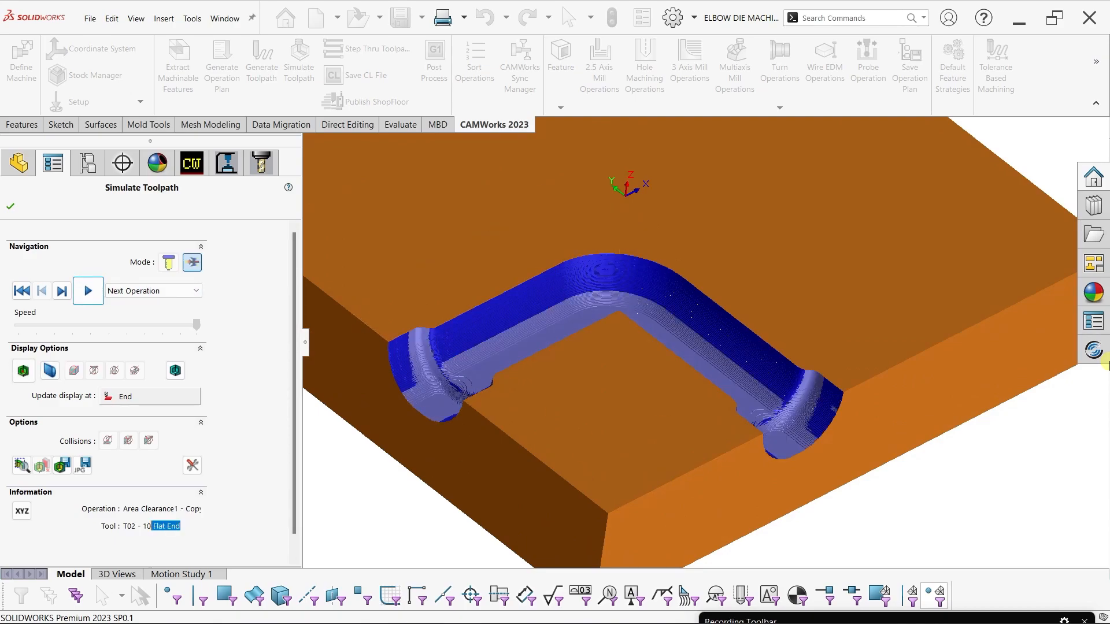
pyautogui.moveTo(546, 389)
pyautogui.mouseDown(button='middle')
pyautogui.moveTo(613, 414)
pyautogui.moveTo(492, 422)
pyautogui.moveTo(532, 389)
pyautogui.mouseUp(button='middle')
pyautogui.press('Right')
pyautogui.press('space')
pyautogui.scroll(-1, 1108, 365)
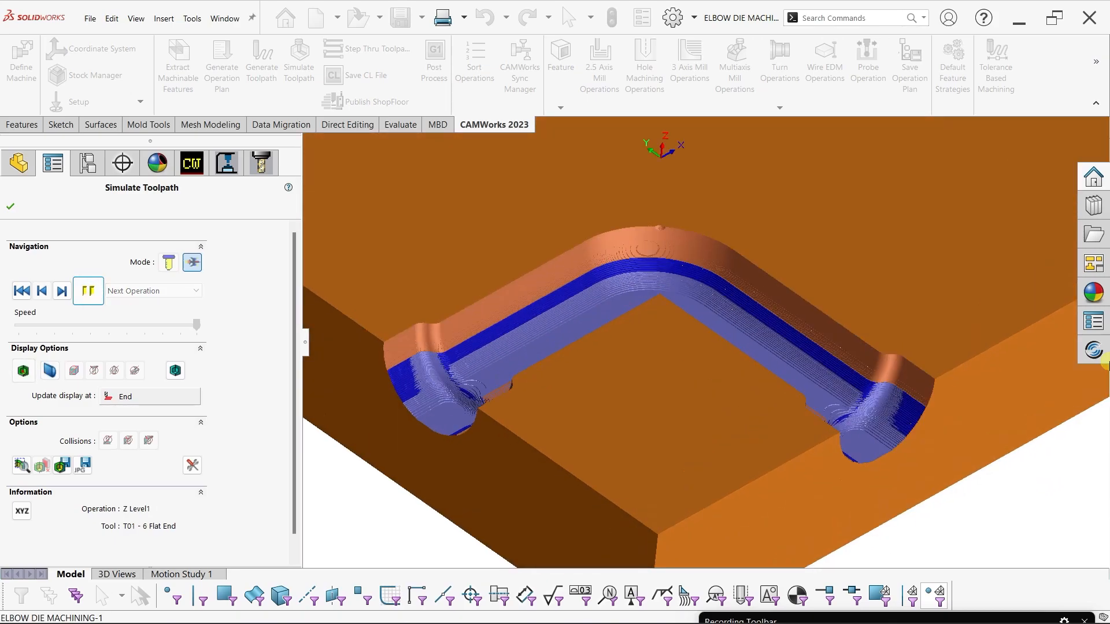
pyautogui.scroll(-1, 1109, 365)
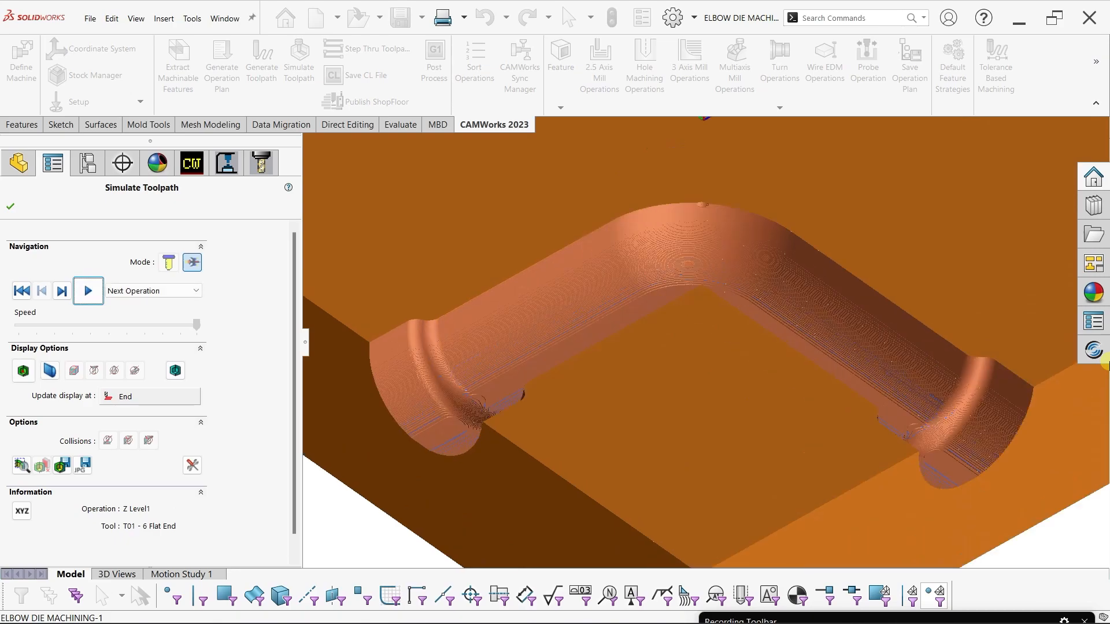
# Simulate the remaining Pattern Project1 and Constant Stepover1 operations one after the other, inspecting the finishing passes along the elbow cavity
pyautogui.press('space')
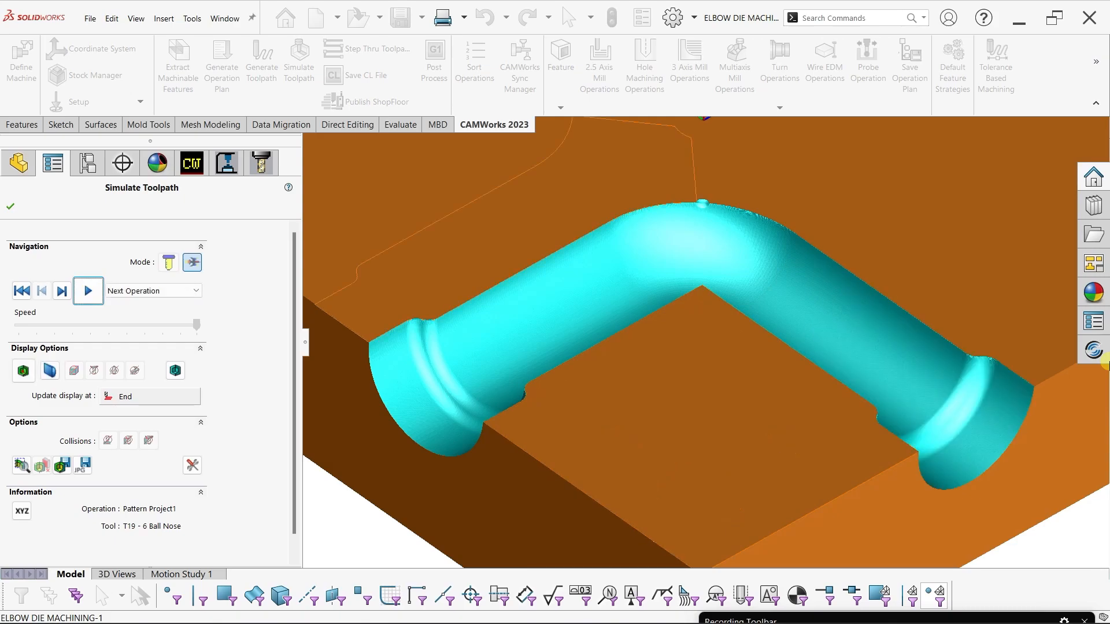
pyautogui.press('space')
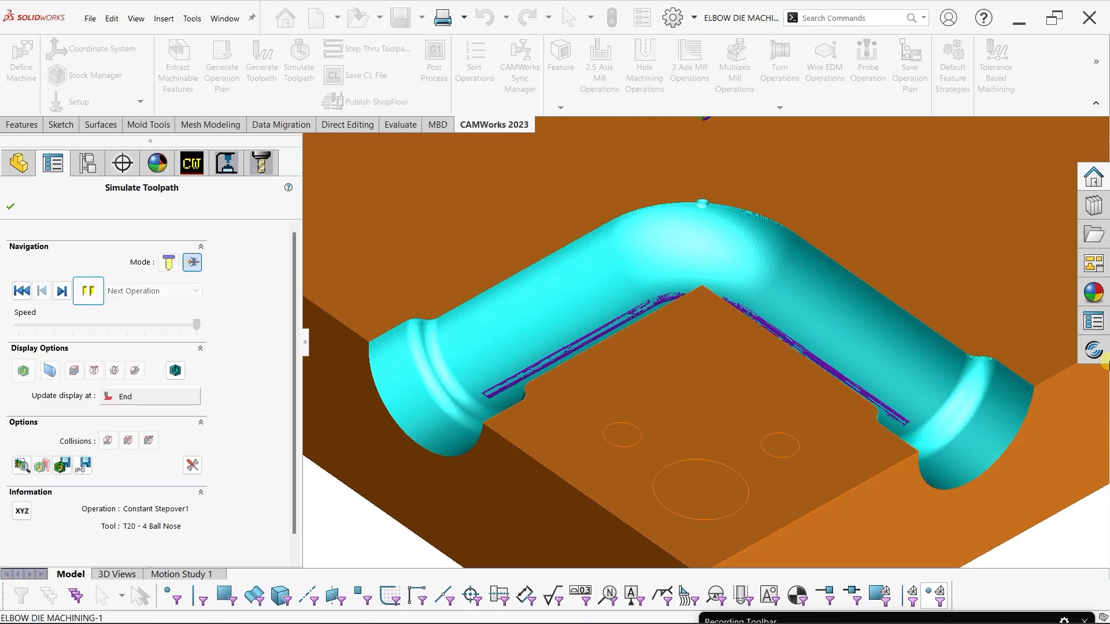
pyautogui.scroll(-5, 1106, 363)
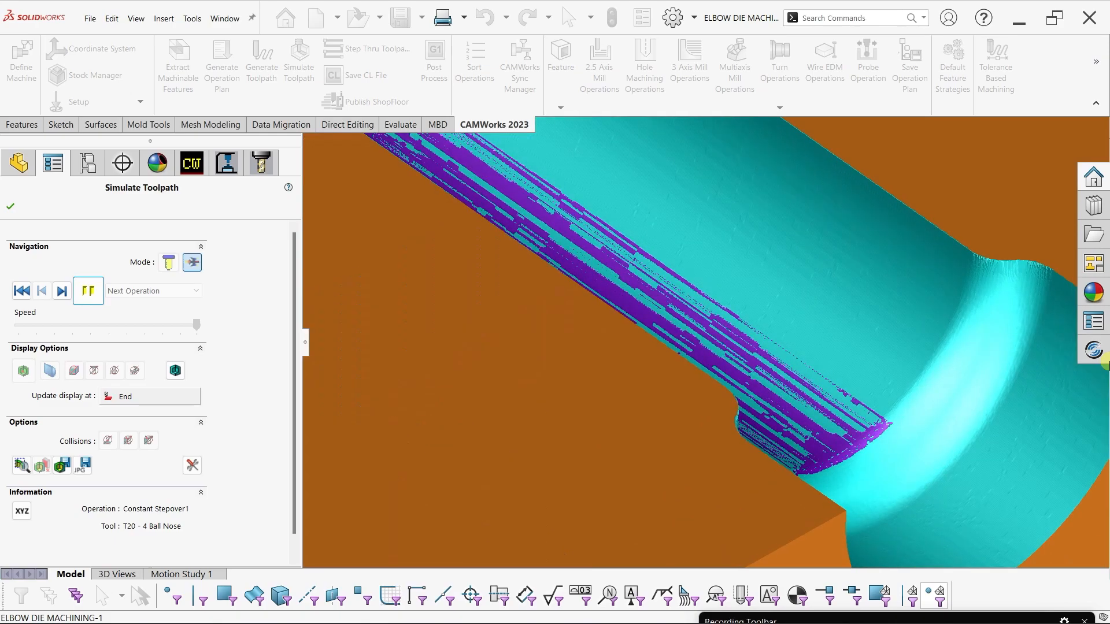
pyautogui.scroll(-3, 1105, 364)
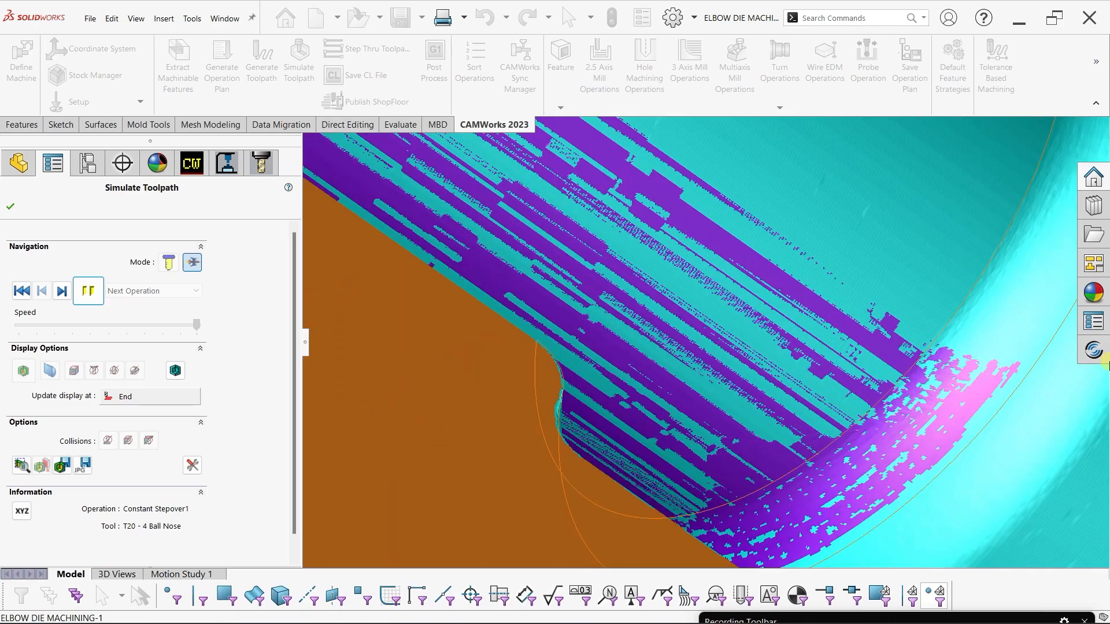
pyautogui.scroll(5, 1105, 363)
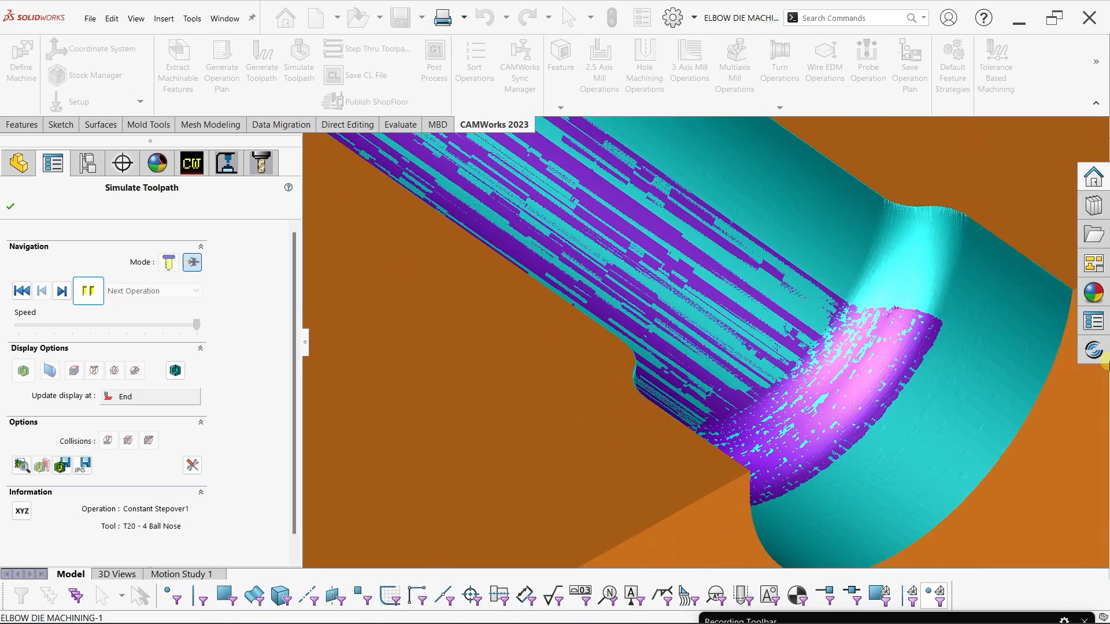
pyautogui.scroll(6, 1106, 363)
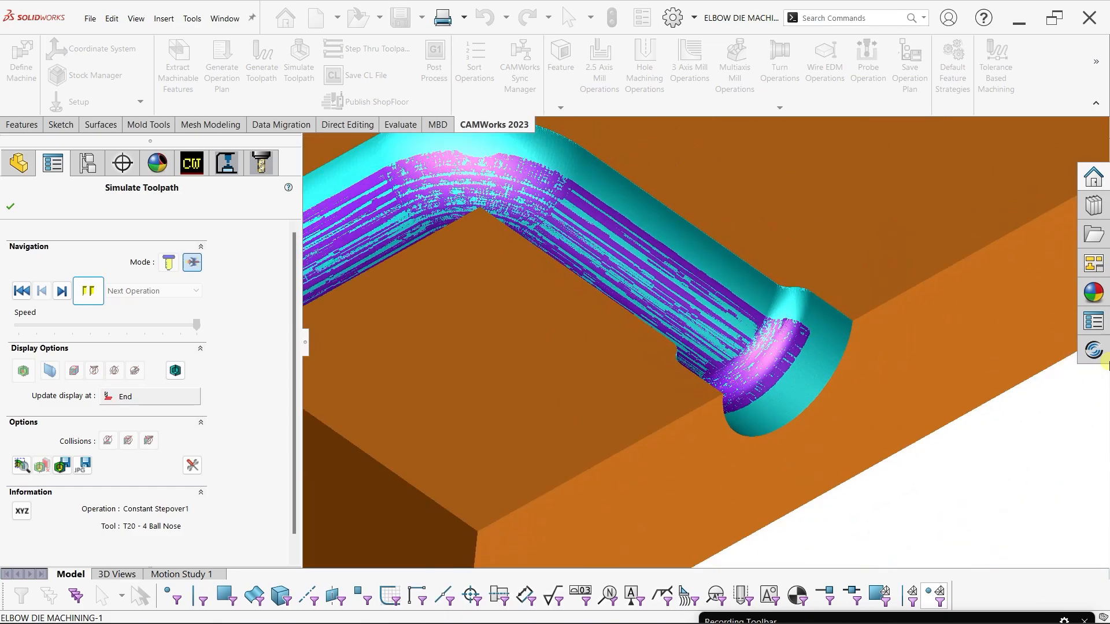
pyautogui.scroll(2, 1105, 363)
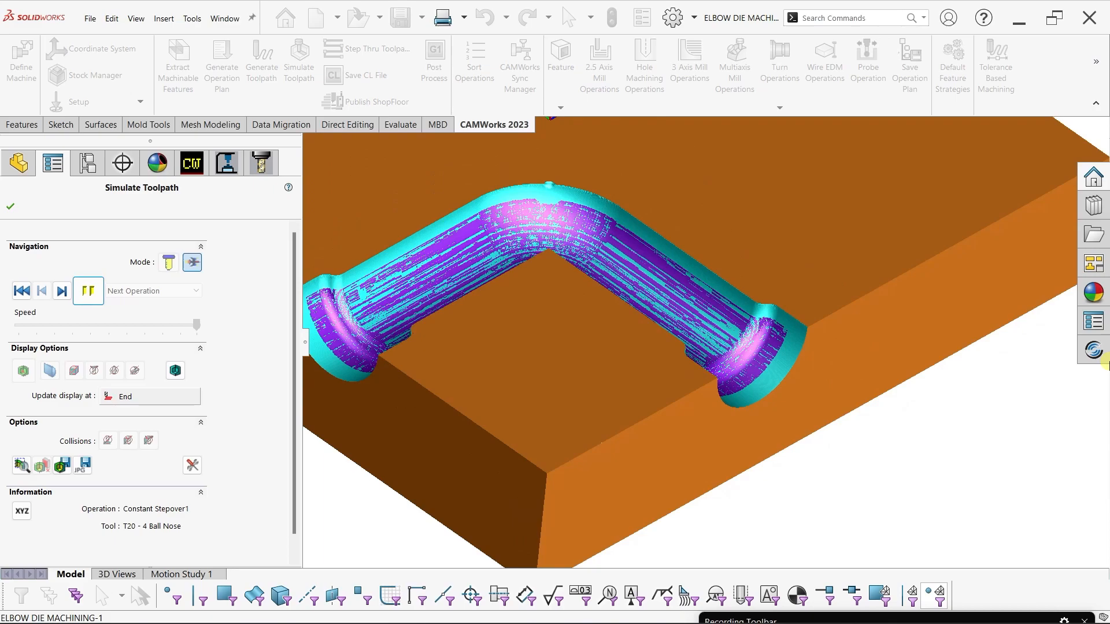
pyautogui.scroll(2, 1106, 363)
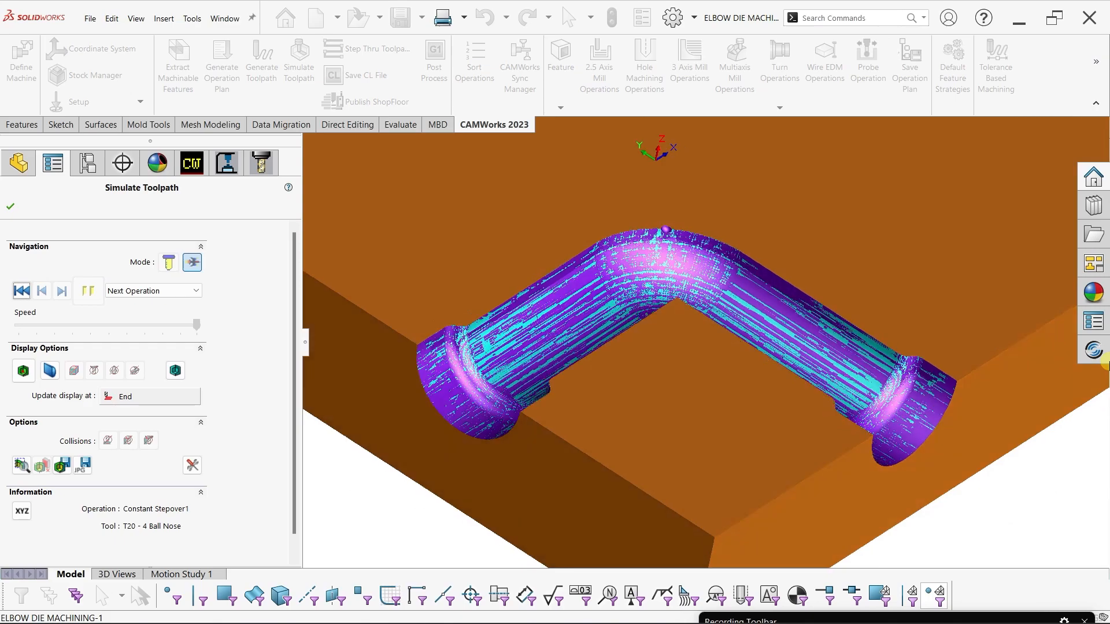
pyautogui.scroll(2, 1106, 363)
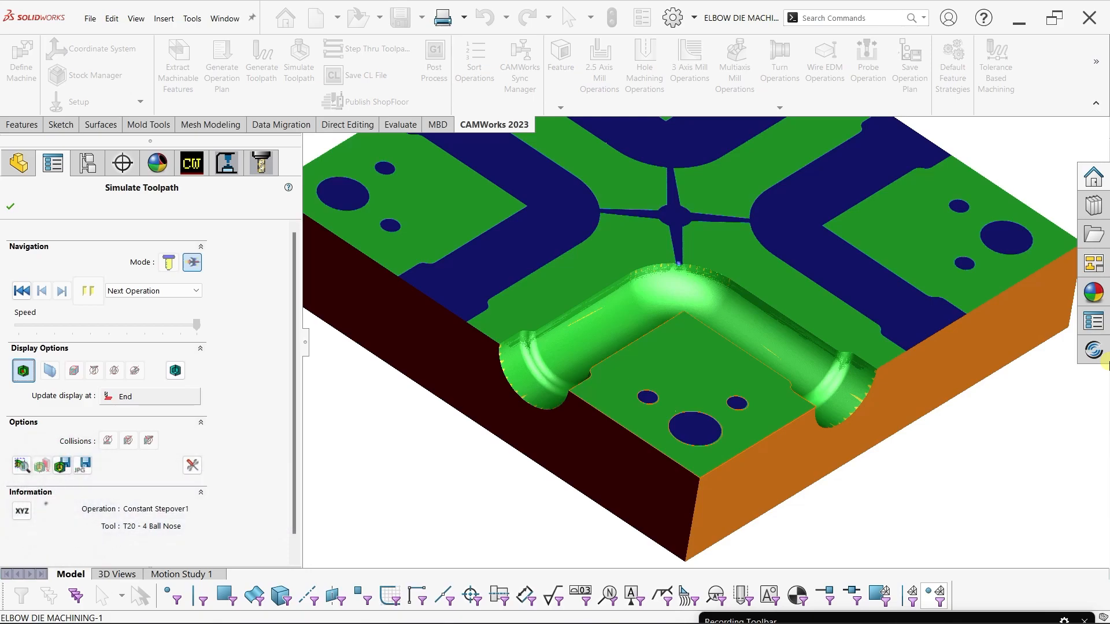
# Show the colour-coded difference between the simulated stock and the design part, and examine the elbow cavity's socket end up close
pyautogui.scroll(-5, 574, 340)
pyautogui.scroll(-9, 465, 318)
pyautogui.moveTo(466, 318); pyautogui.dragTo(482, 272, button='middle')
pyautogui.scroll(8, 707, 342)
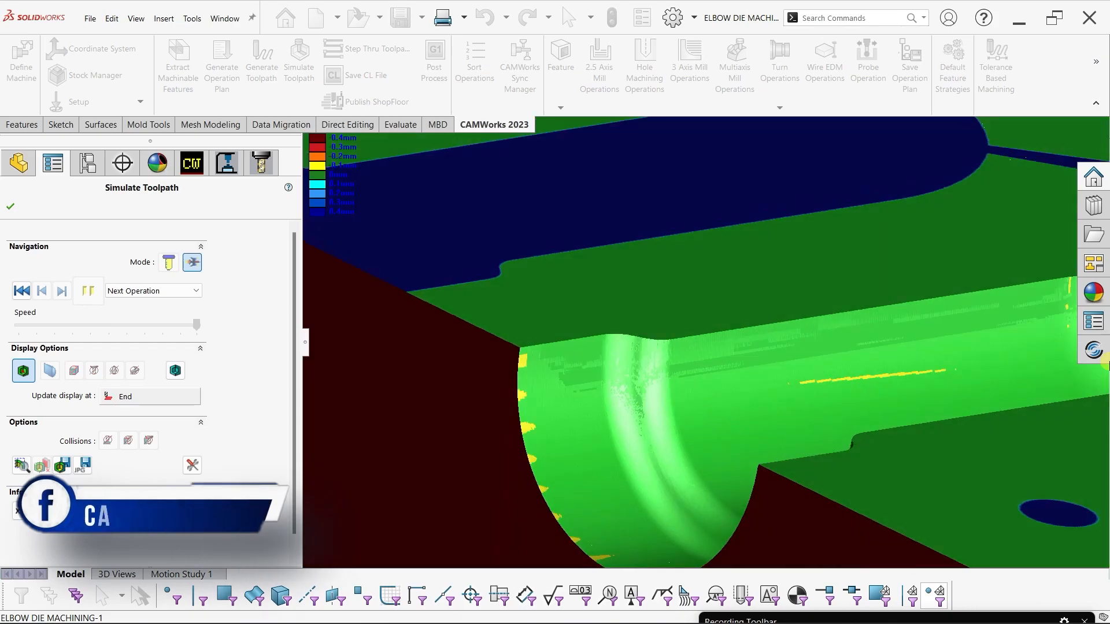
pyautogui.moveTo(665, 346); pyautogui.dragTo(694, 359, button='middle')
pyautogui.scroll(8, 1106, 364)
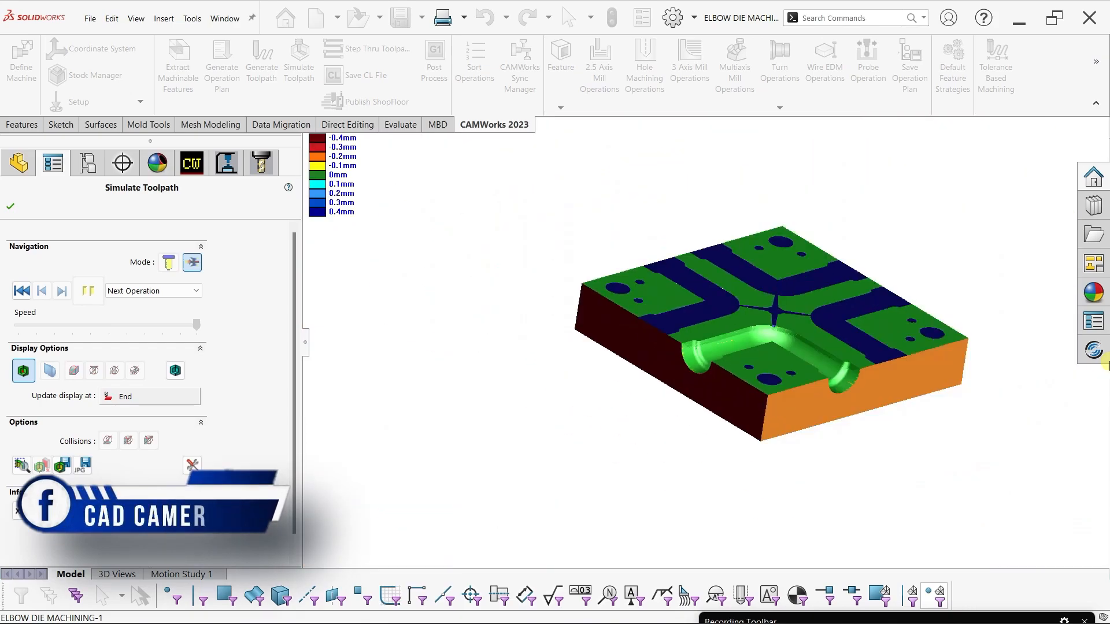
# Review the deviation colours over the elbow bend and the whole die block, and close the toolpath simulation
pyautogui.scroll(-4, 830, 312)
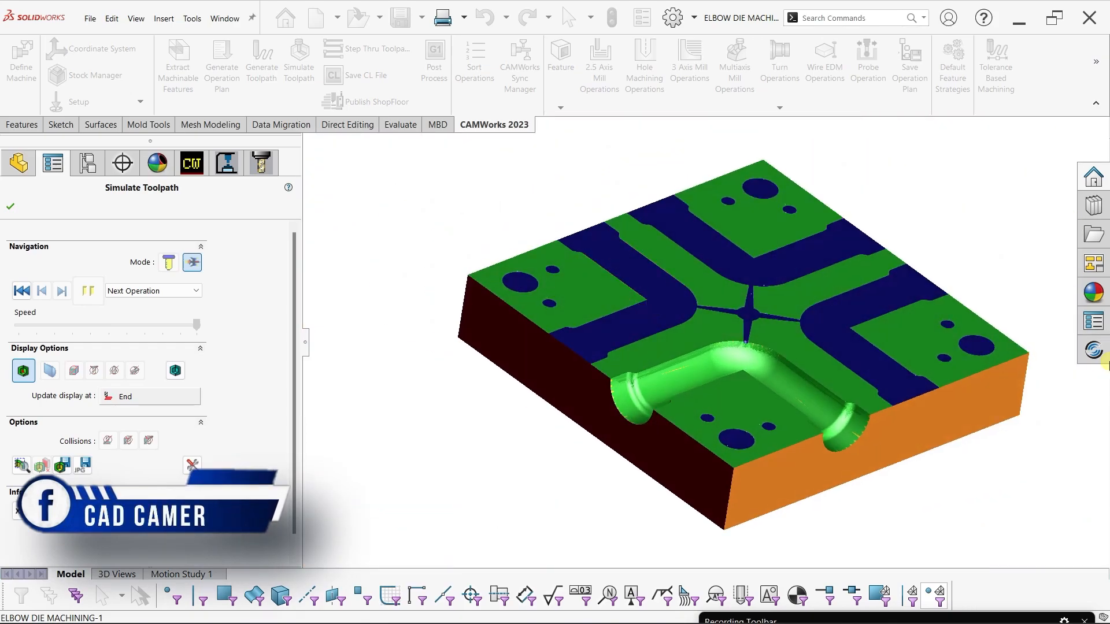
pyautogui.scroll(-8, 699, 367)
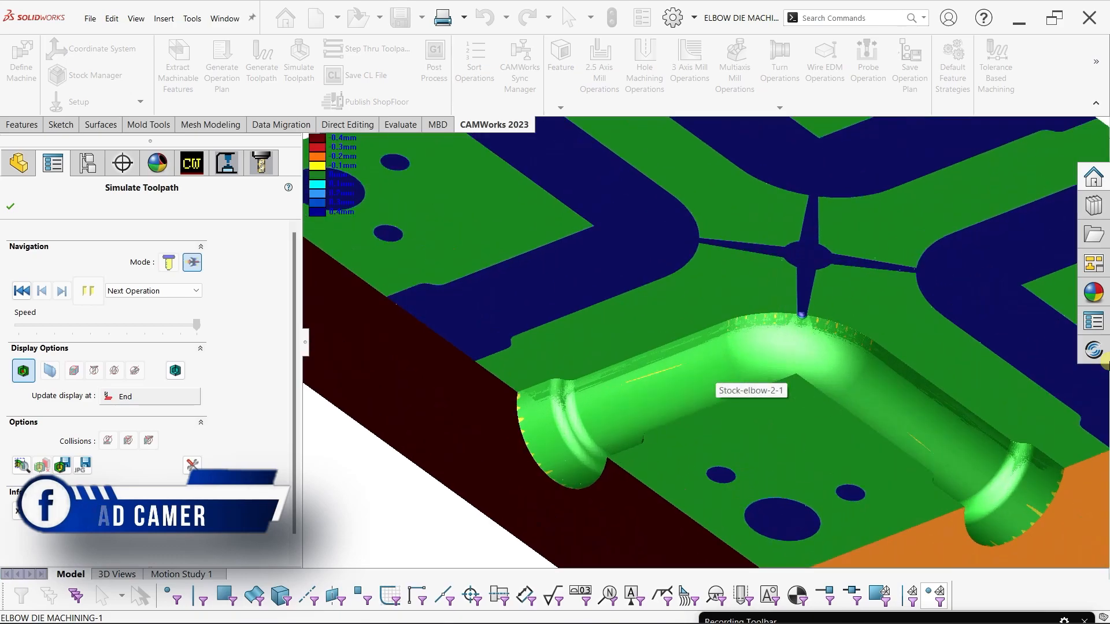
pyautogui.press('f')
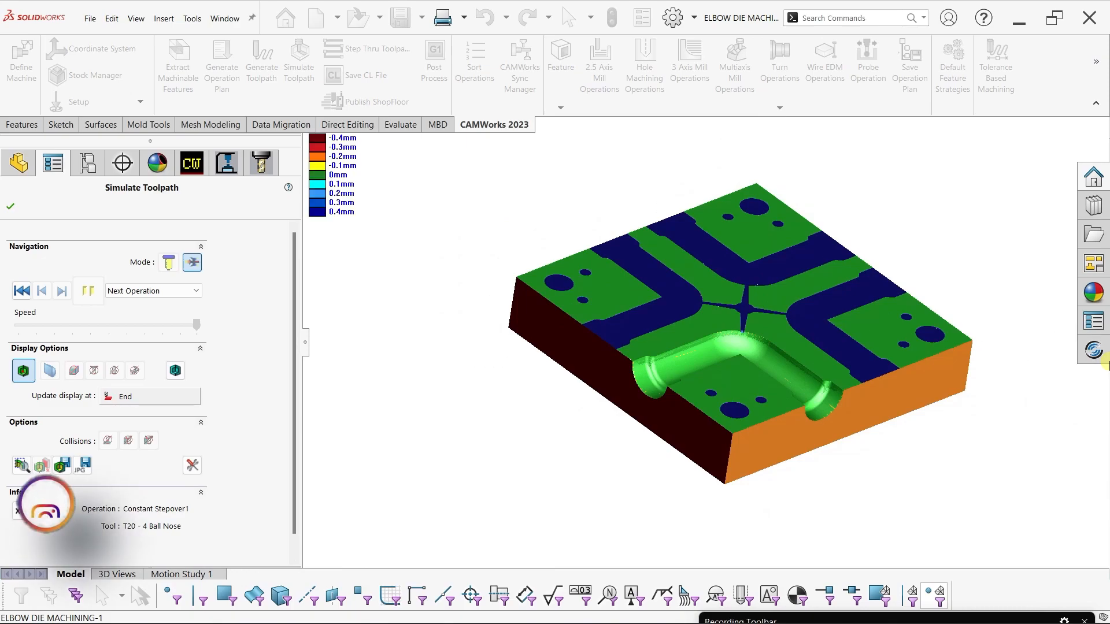
pyautogui.scroll(-5, 738, 360)
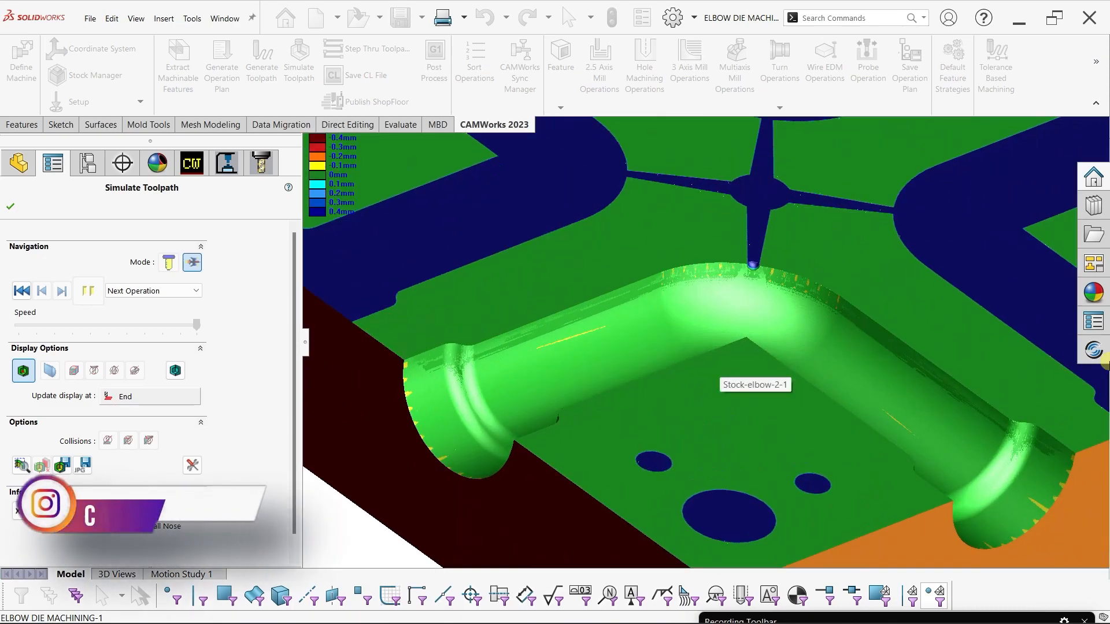
pyautogui.scroll(5, 739, 360)
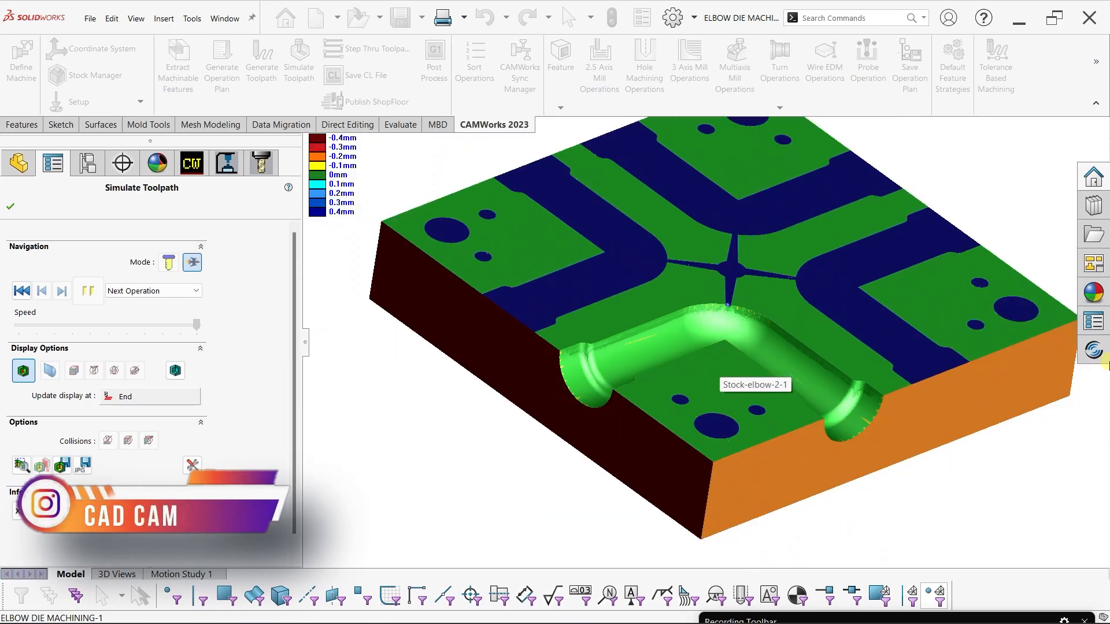
pyautogui.scroll(1, 714, 365)
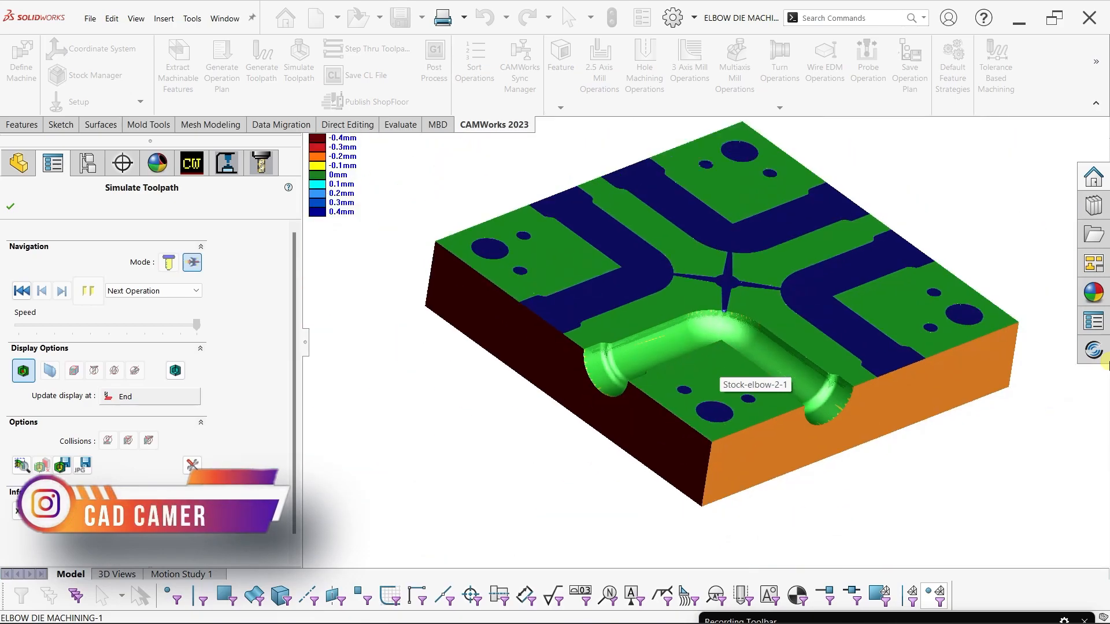
pyautogui.moveTo(715, 364); pyautogui.dragTo(723, 377, button='middle')
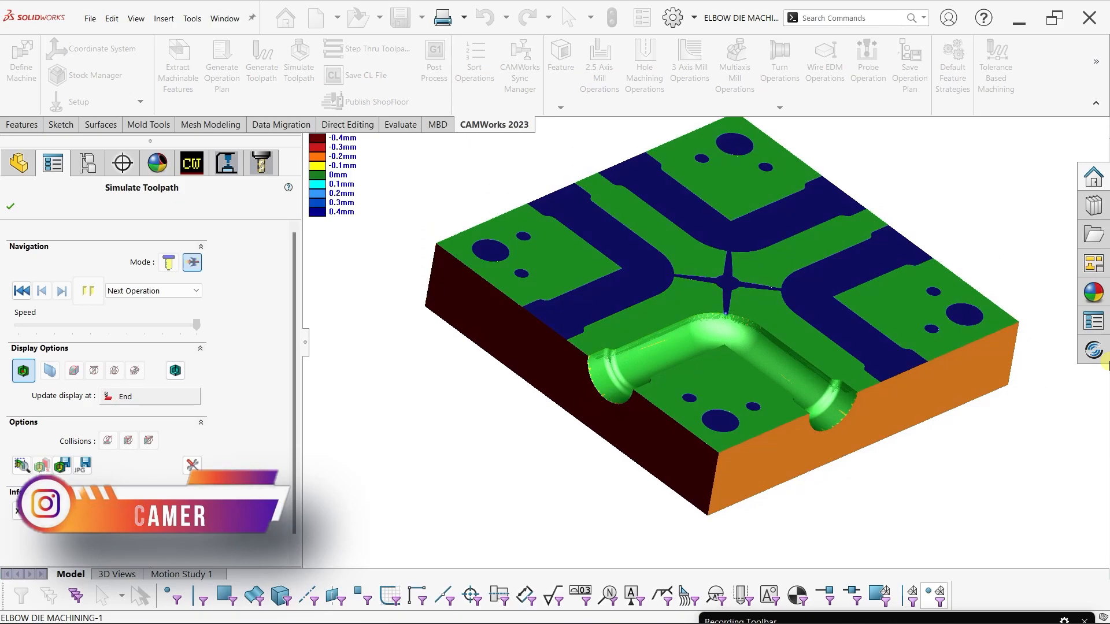
pyautogui.scroll(-2, 762, 299)
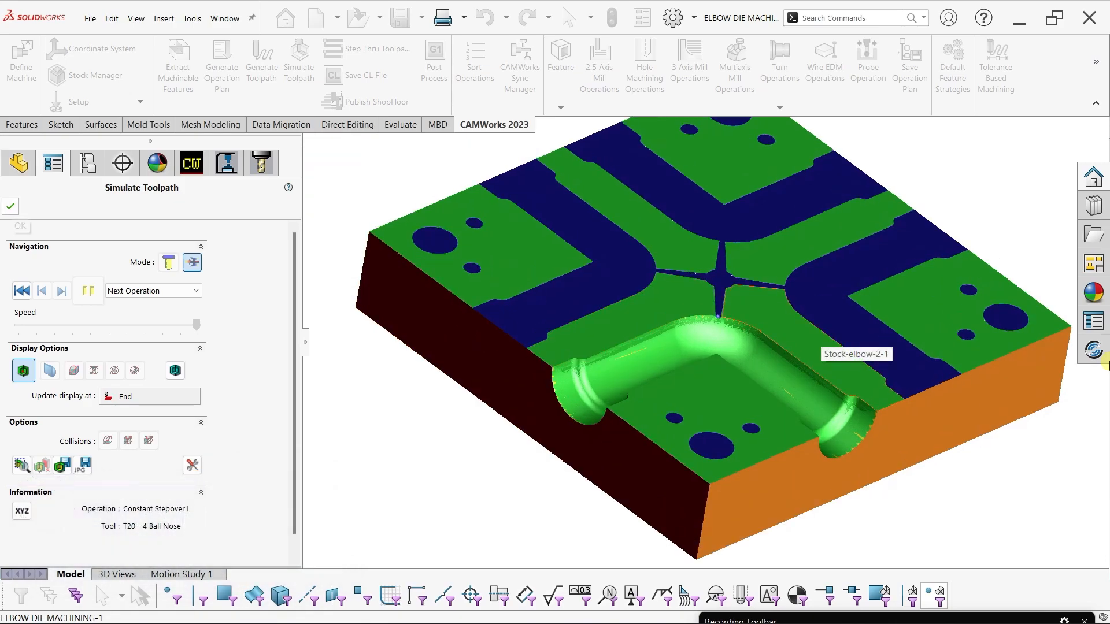
pyautogui.click(10, 207)
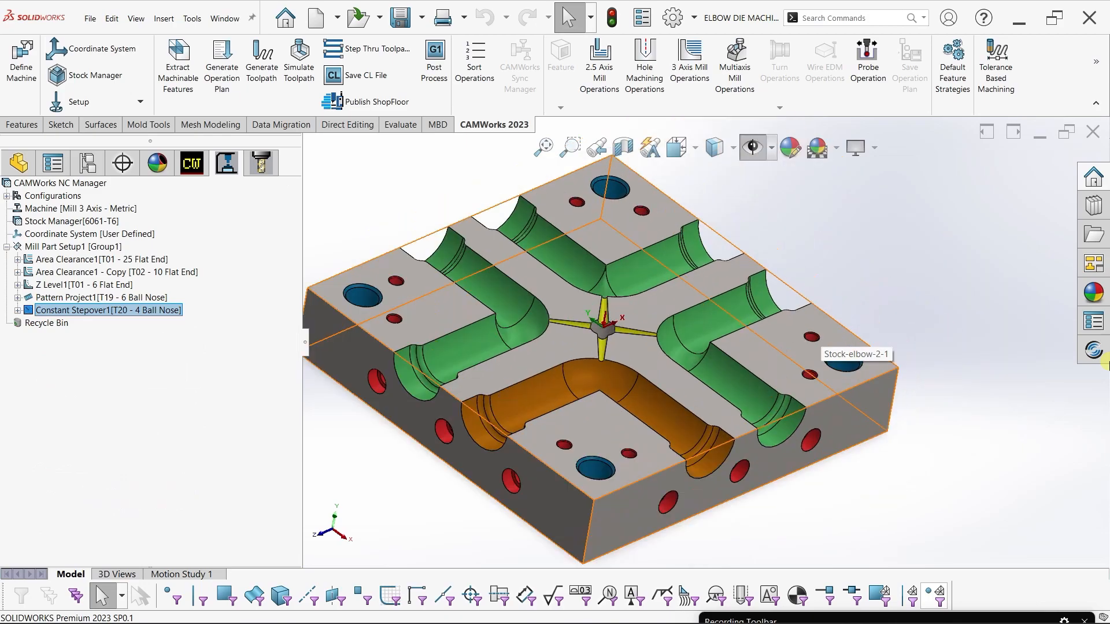